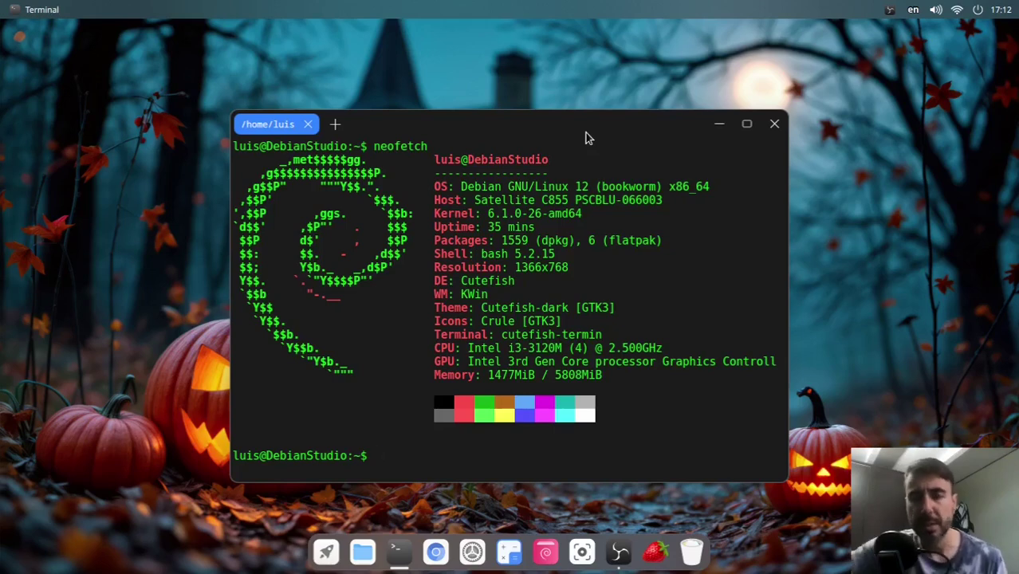
Step: Close the terminal window and clear all notifications in the Notification Center
{"action": "left_click_drag", "start_coordinate": [593, 122], "coordinate": [526, 104]}
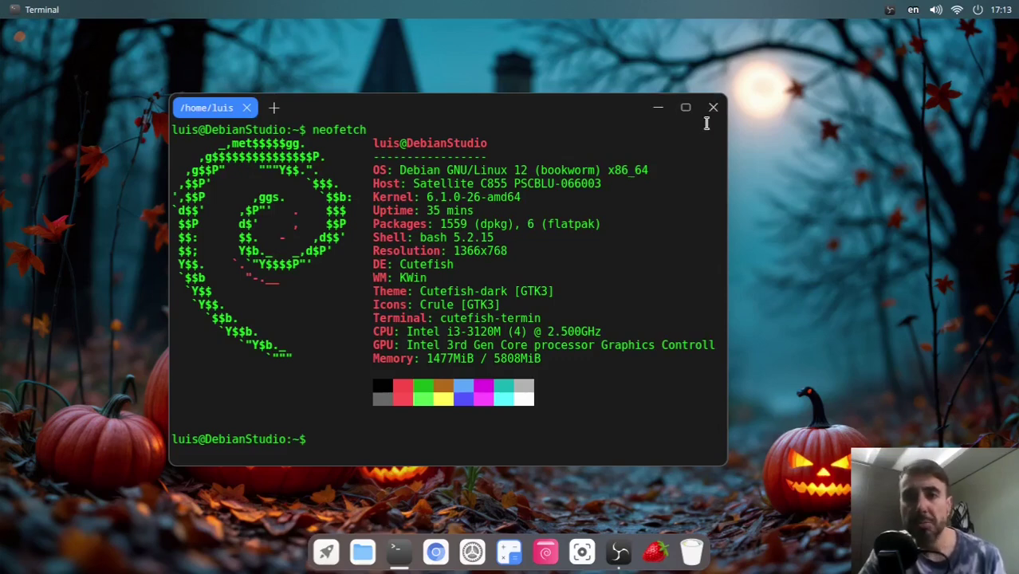
{"action": "left_click", "coordinate": [714, 108]}
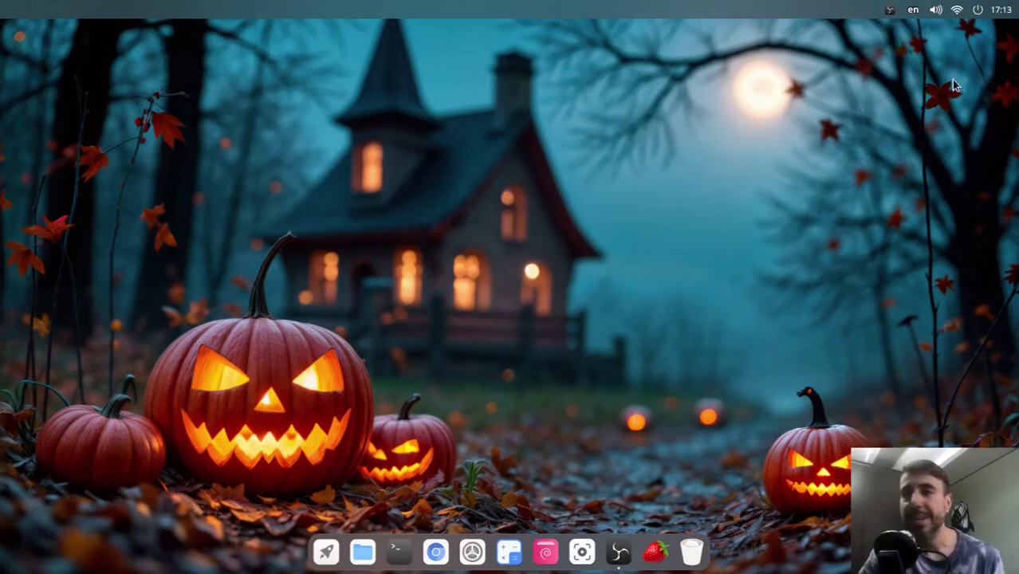
{"action": "left_click", "coordinate": [1001, 11]}
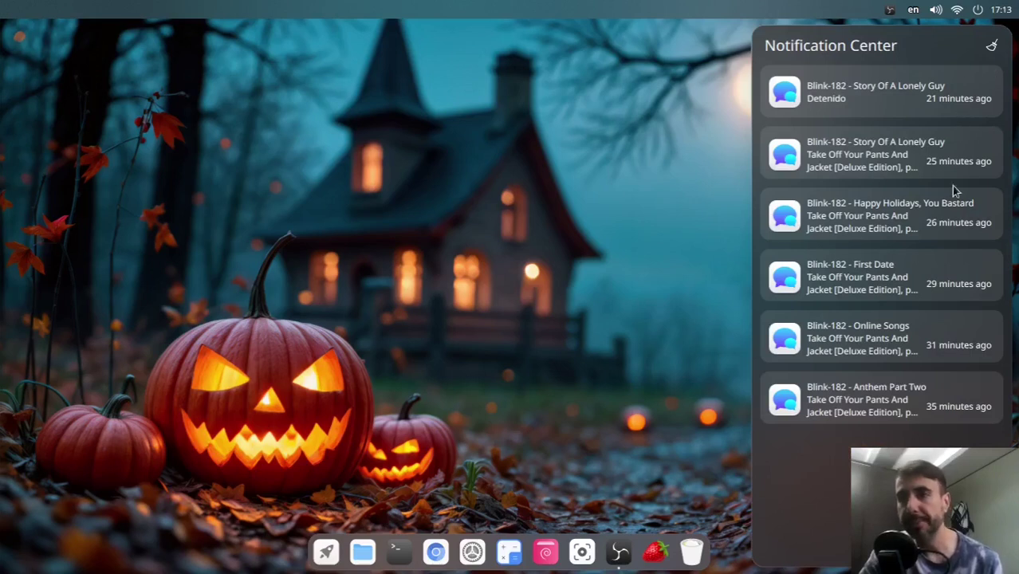
{"action": "left_click", "coordinate": [993, 48]}
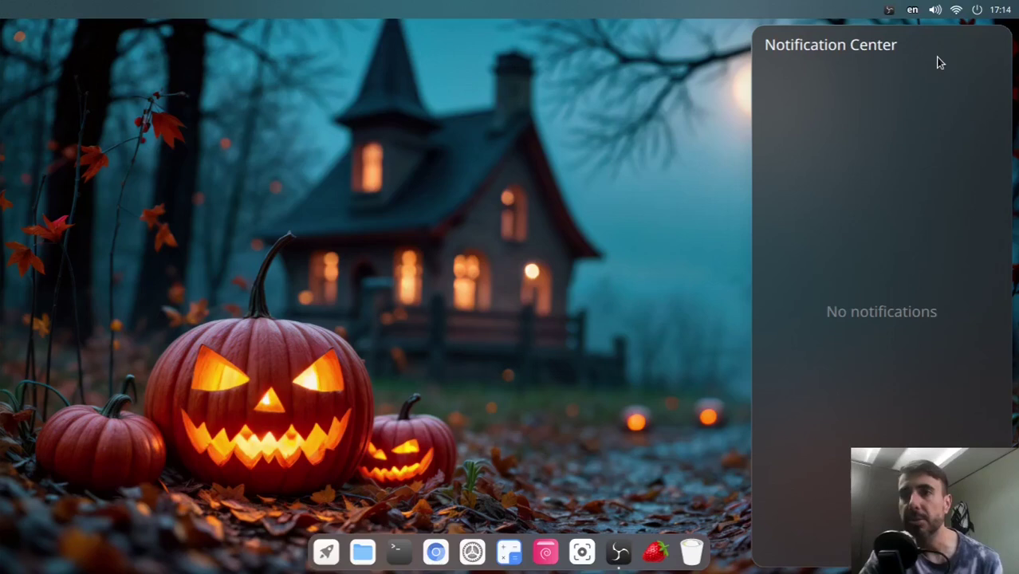
Step: View the available power and session options, and dismiss them without choosing one
{"action": "left_click", "coordinate": [980, 10]}
{"action": "left_click", "coordinate": [979, 9]}
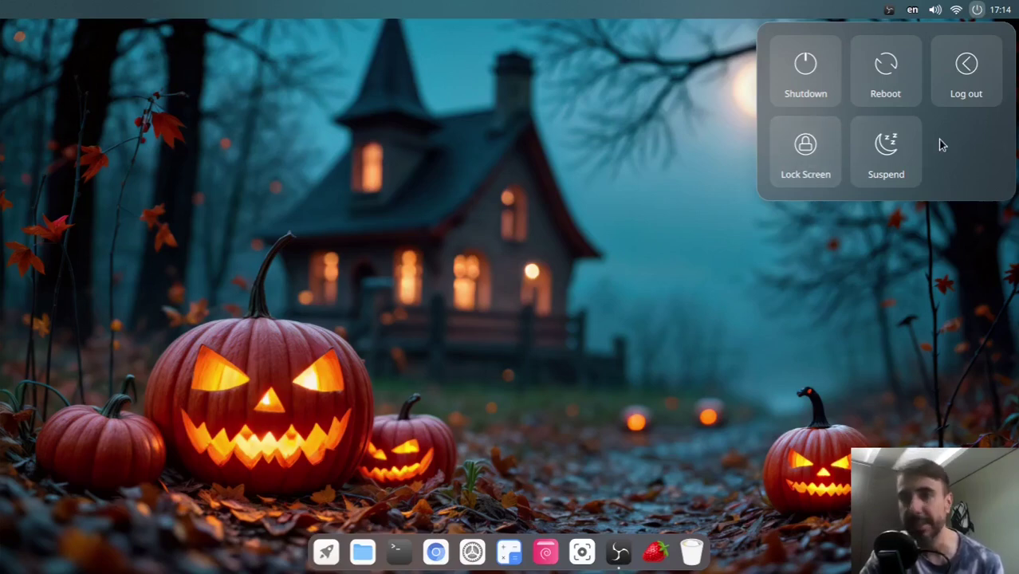
{"action": "left_click", "coordinate": [942, 258]}
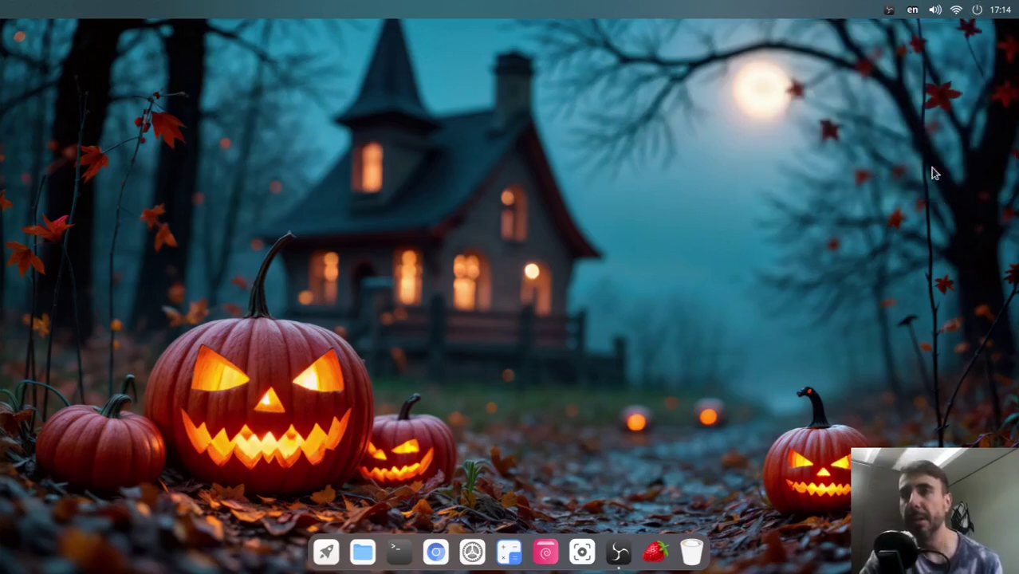
Step: Switch dark mode and Wi-Fi off and back on in the quick settings, and close them
{"action": "left_click", "coordinate": [934, 12]}
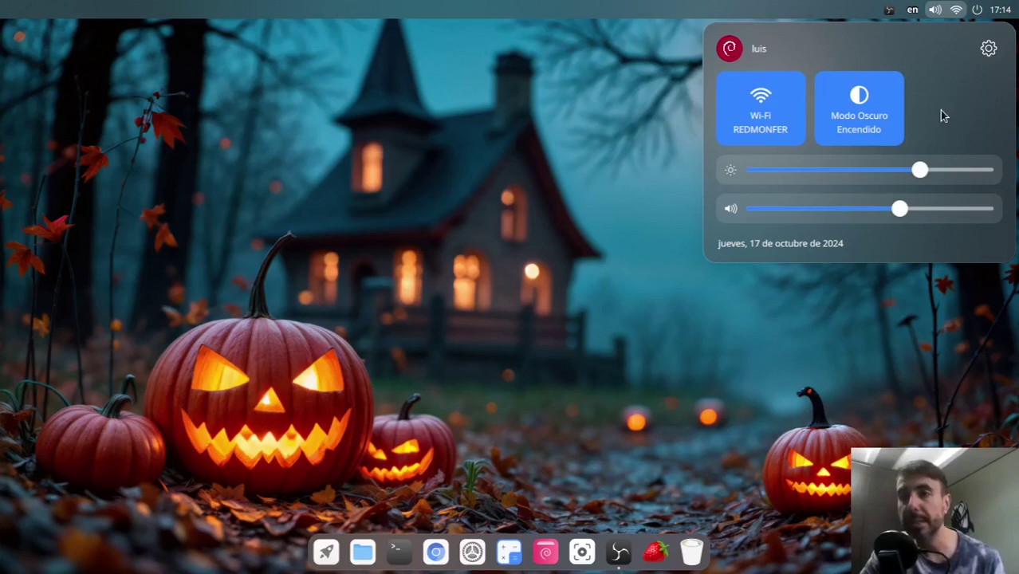
{"action": "left_click", "coordinate": [861, 121]}
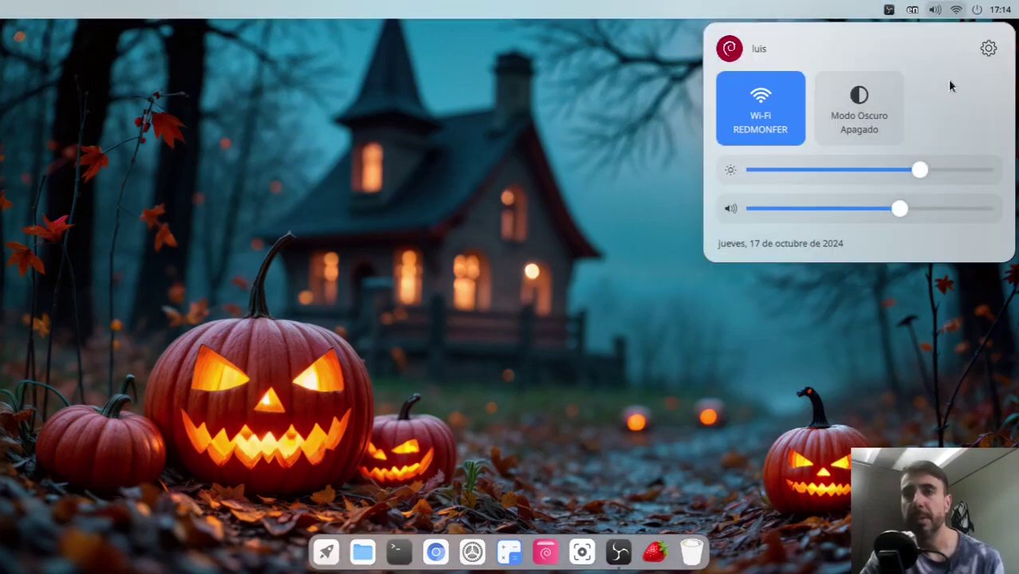
{"action": "left_click", "coordinate": [882, 109]}
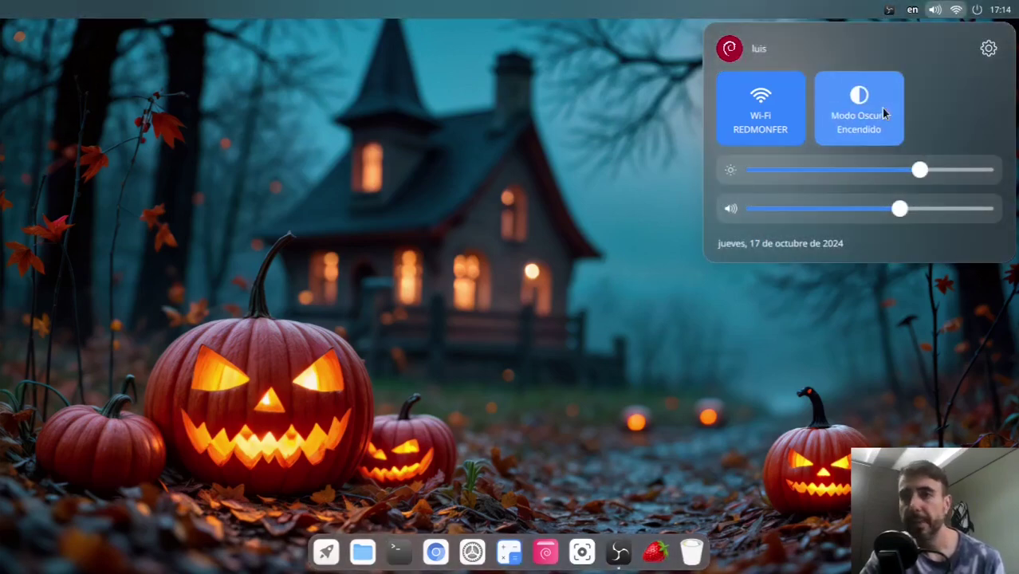
{"action": "left_click", "coordinate": [760, 118]}
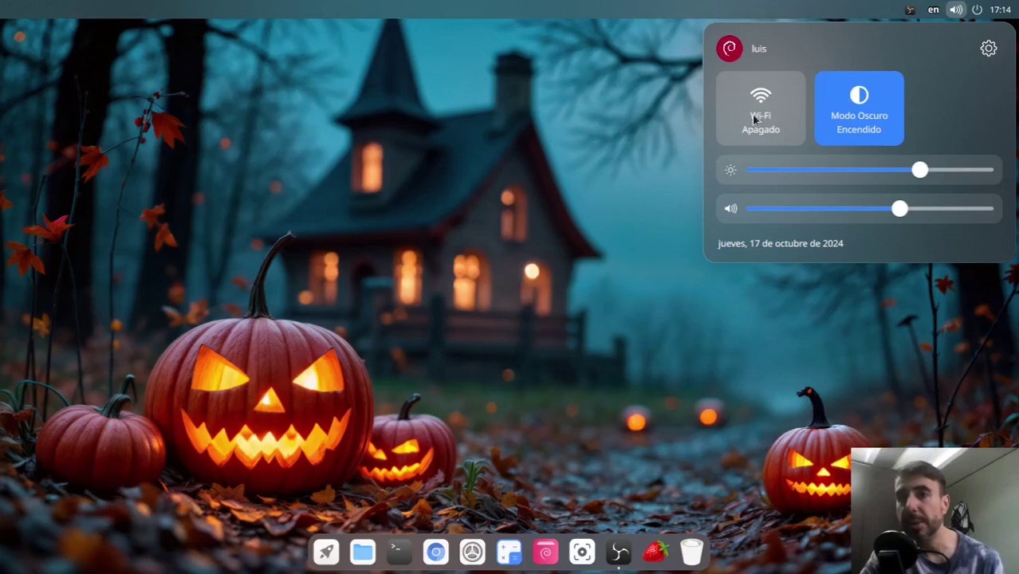
{"action": "left_click", "coordinate": [755, 117]}
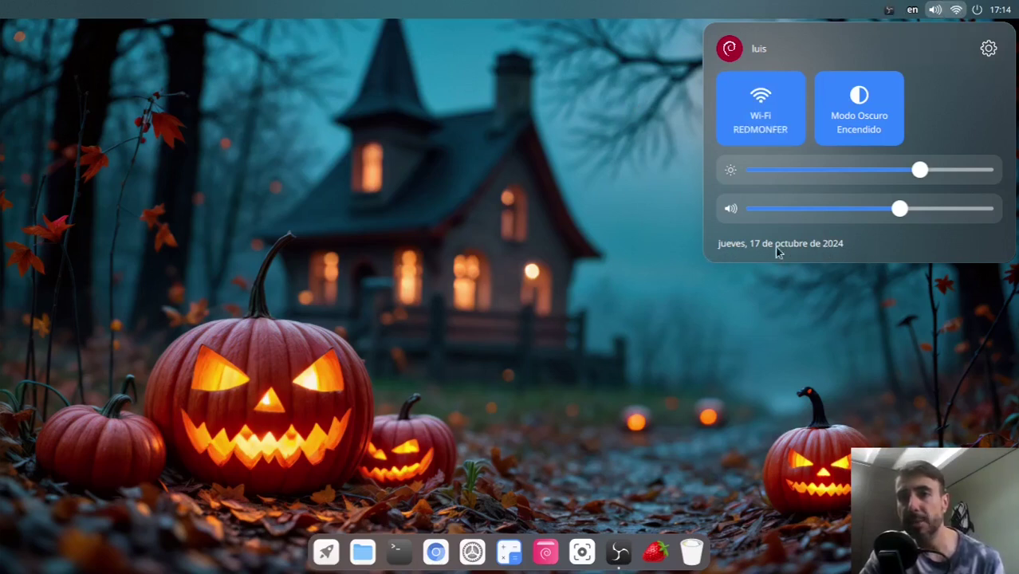
{"action": "left_click", "coordinate": [670, 261]}
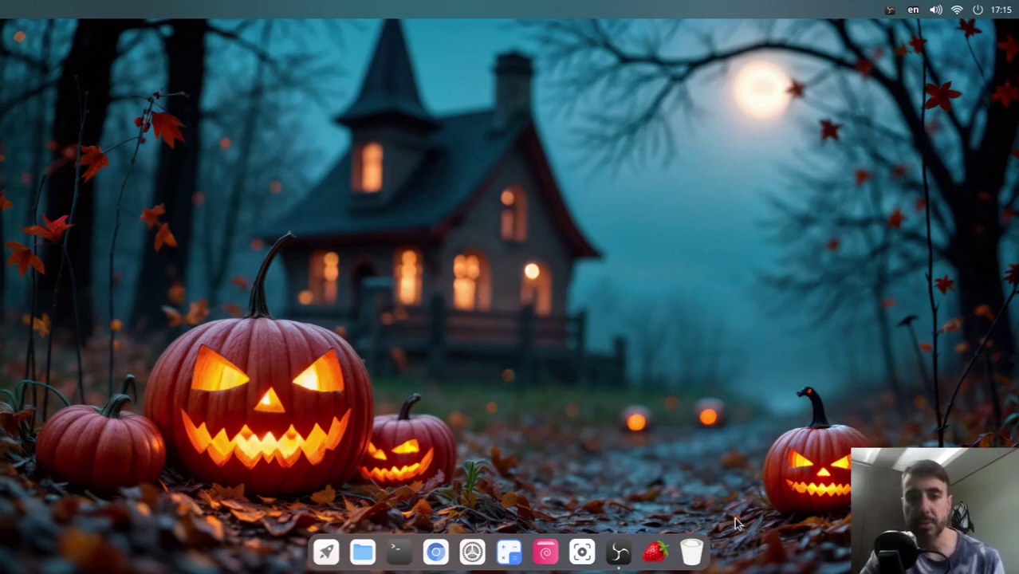
Step: Launch Stacer to view its system dashboard, and quit it completely
{"action": "left_click", "coordinate": [328, 556]}
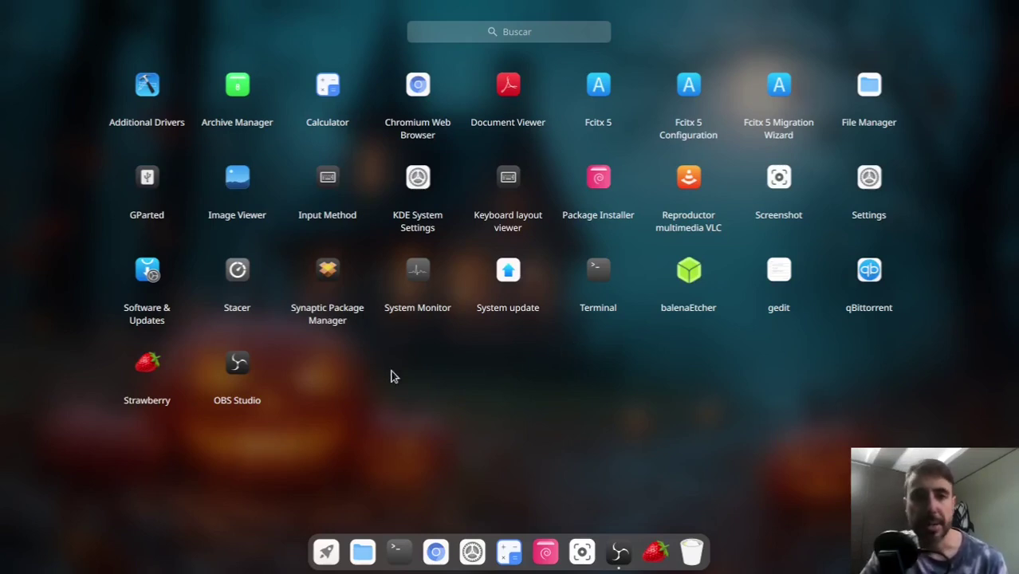
{"action": "left_click", "coordinate": [242, 281]}
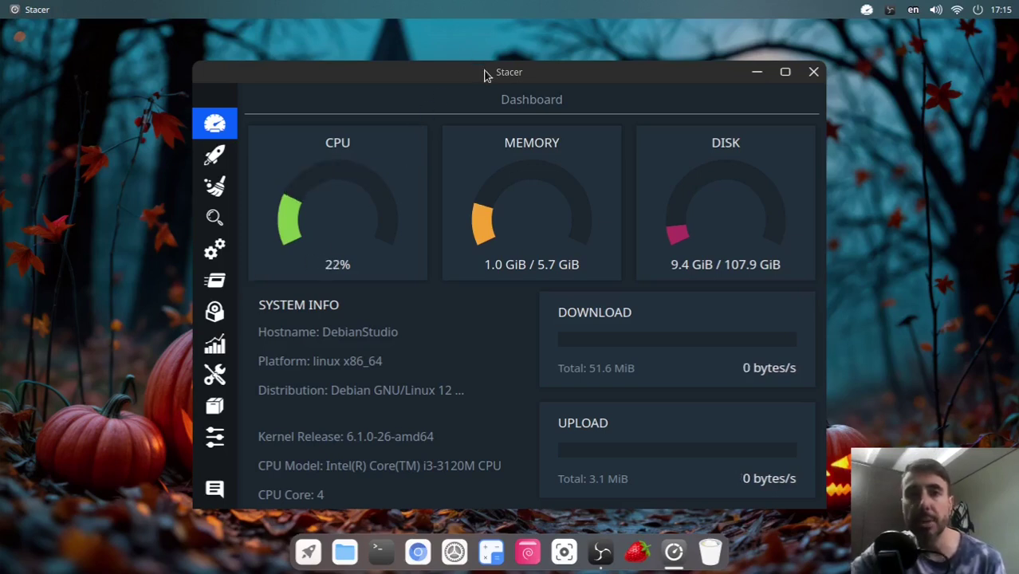
{"action": "left_click_drag", "start_coordinate": [483, 72], "coordinate": [393, 68]}
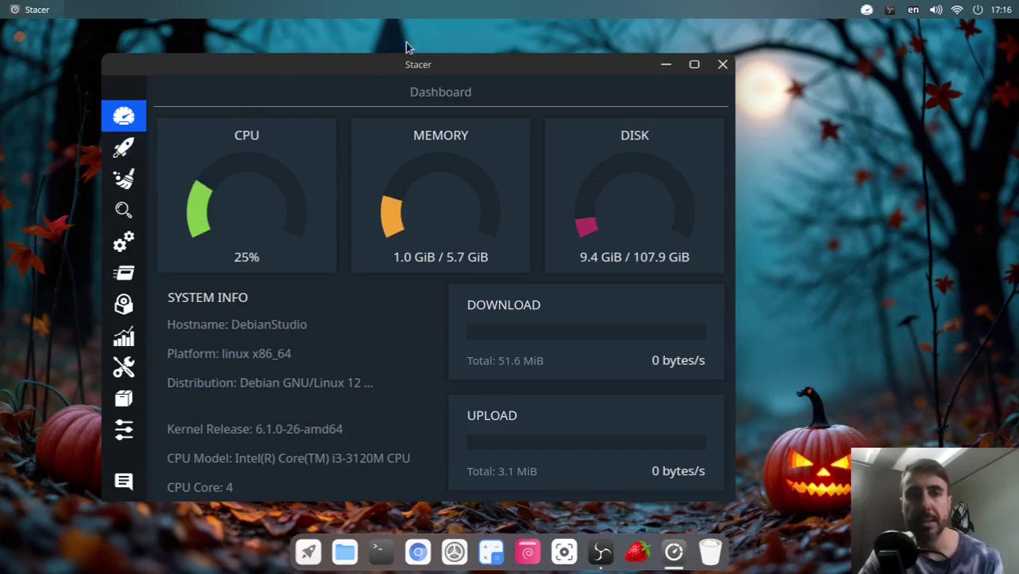
{"action": "left_click", "coordinate": [724, 64]}
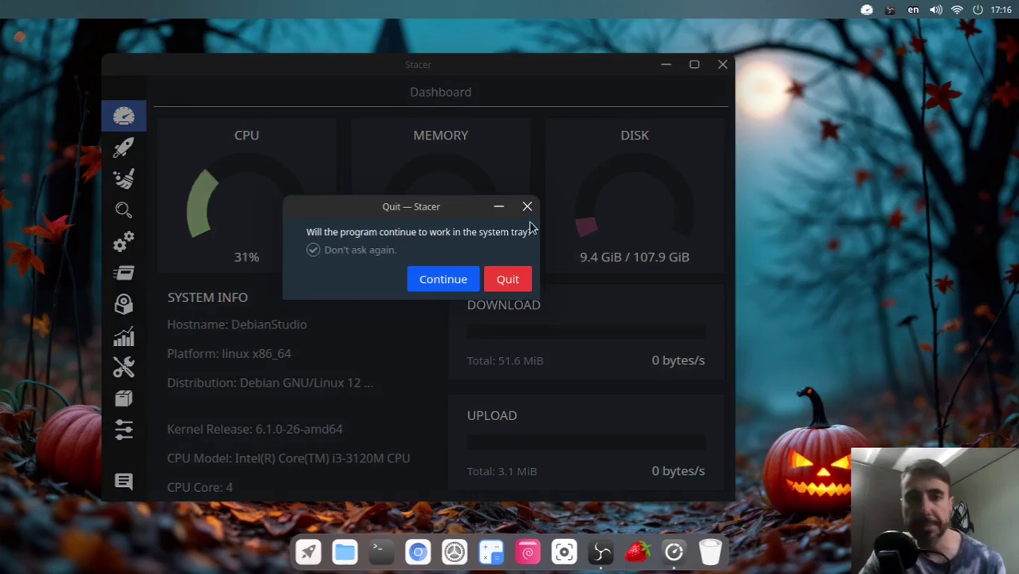
{"action": "left_click", "coordinate": [508, 279]}
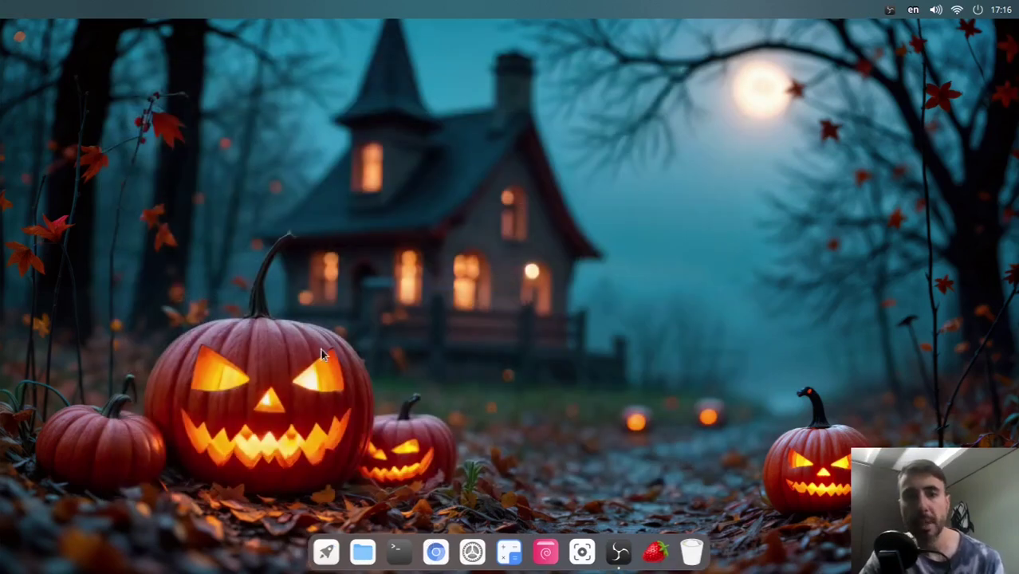
Step: Launch Synaptic Package Manager, authenticating with the account password, view its package list, and close it
{"action": "left_click", "coordinate": [326, 552]}
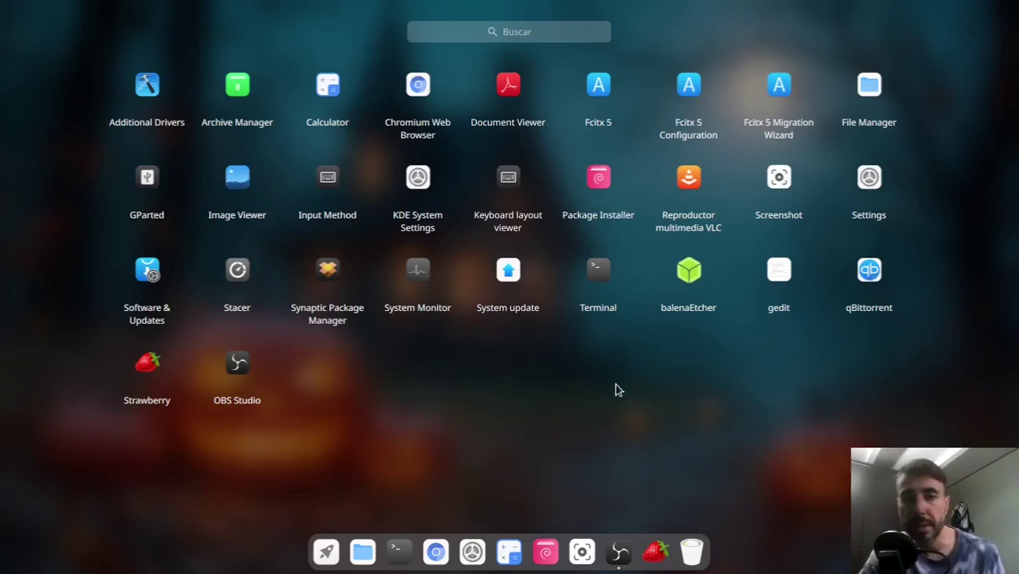
{"action": "left_click", "coordinate": [328, 271]}
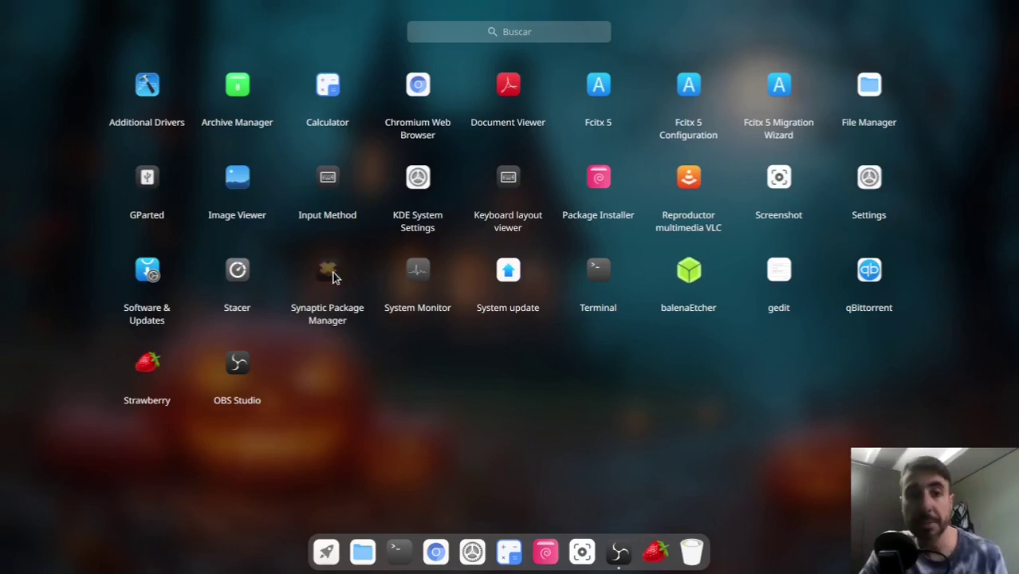
{"action": "type", "text": "*******"}
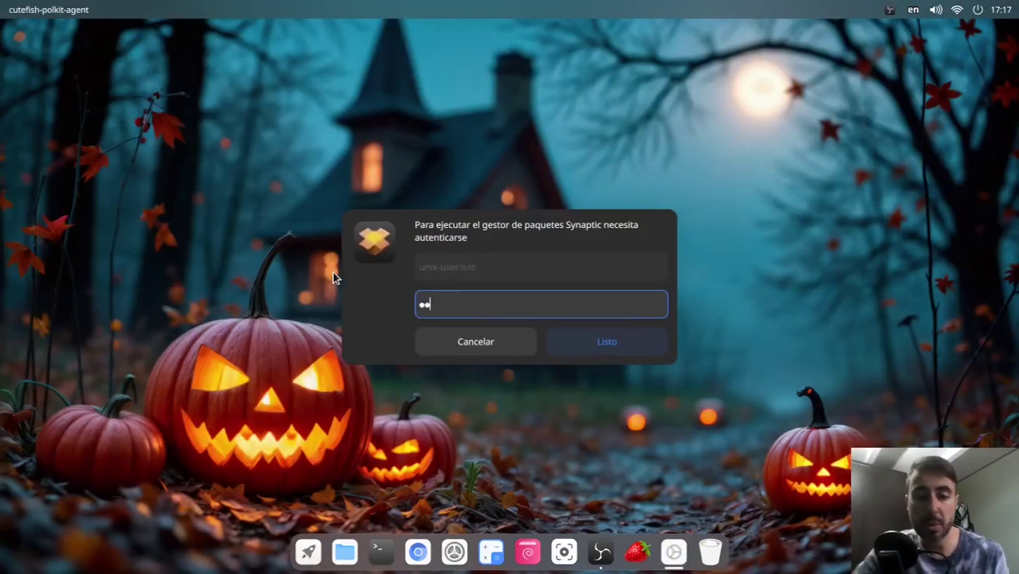
{"action": "key", "text": "Return"}
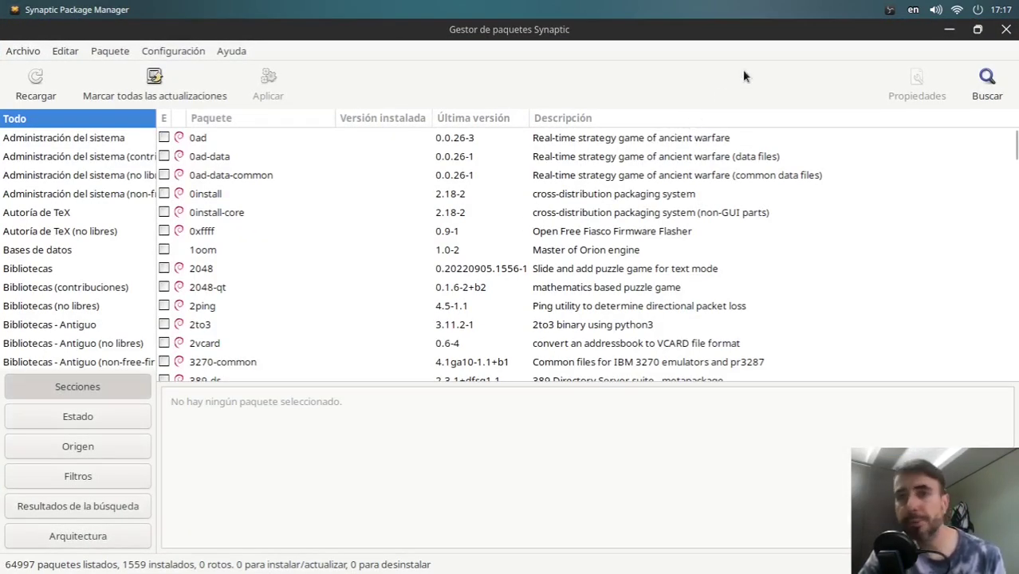
{"action": "left_click", "coordinate": [1006, 30]}
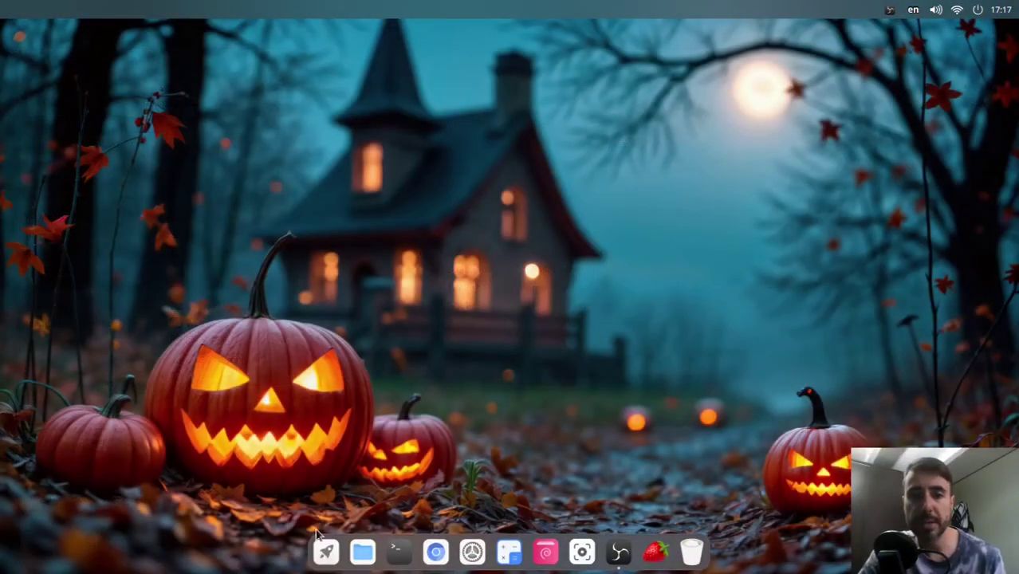
Step: Launch System update to check the system's update status, and close it
{"action": "left_click", "coordinate": [325, 552]}
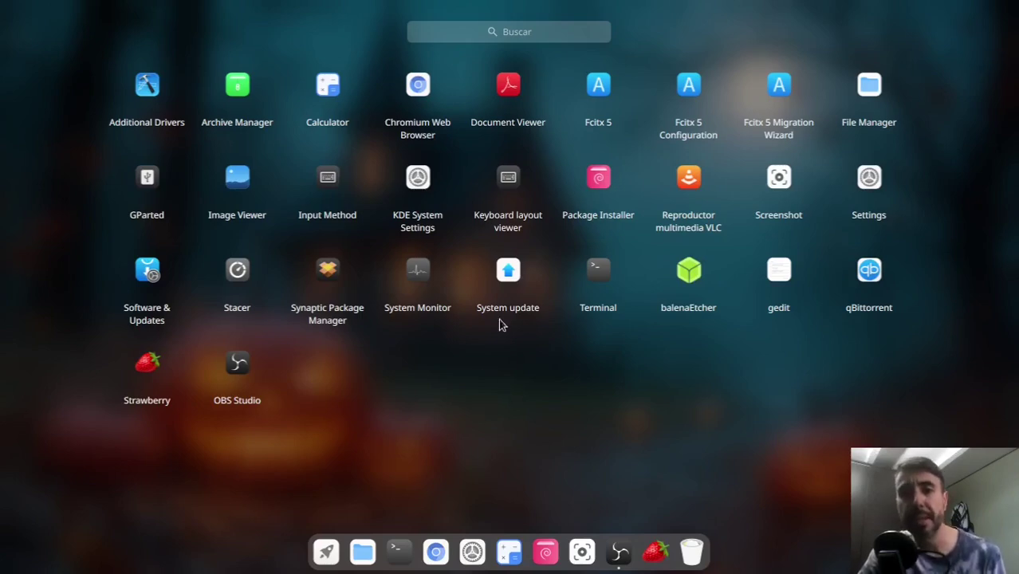
{"action": "left_click", "coordinate": [509, 274]}
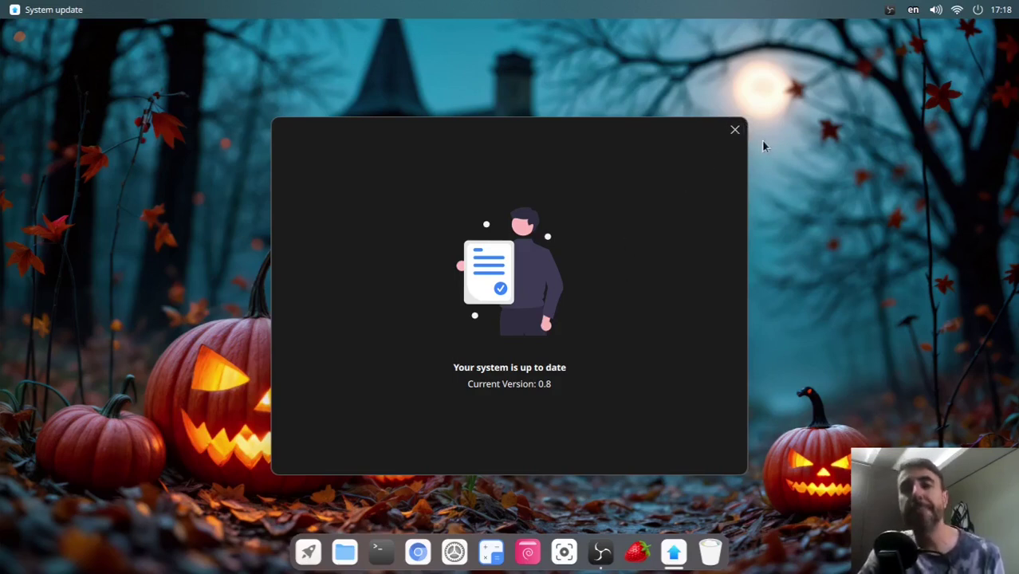
{"action": "left_click", "coordinate": [734, 130]}
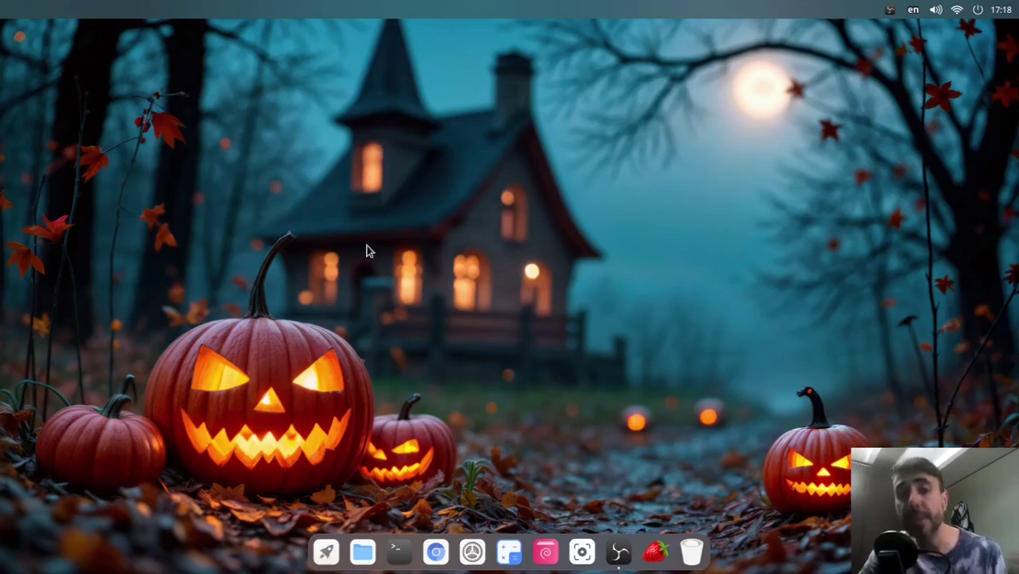
Step: Launch the GParted partition editor, authenticating with the account password
{"action": "left_click", "coordinate": [325, 555]}
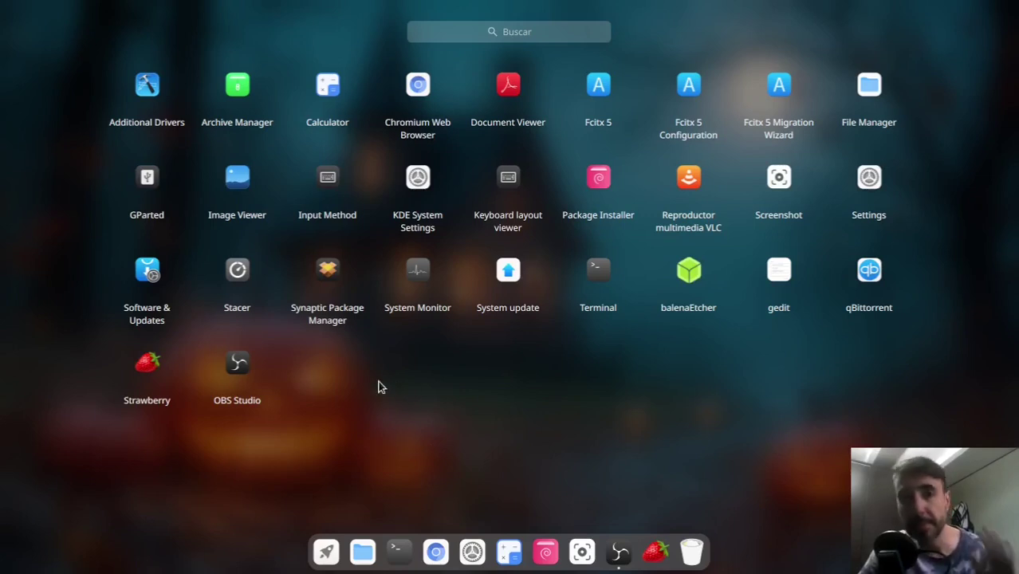
{"action": "left_click", "coordinate": [146, 184]}
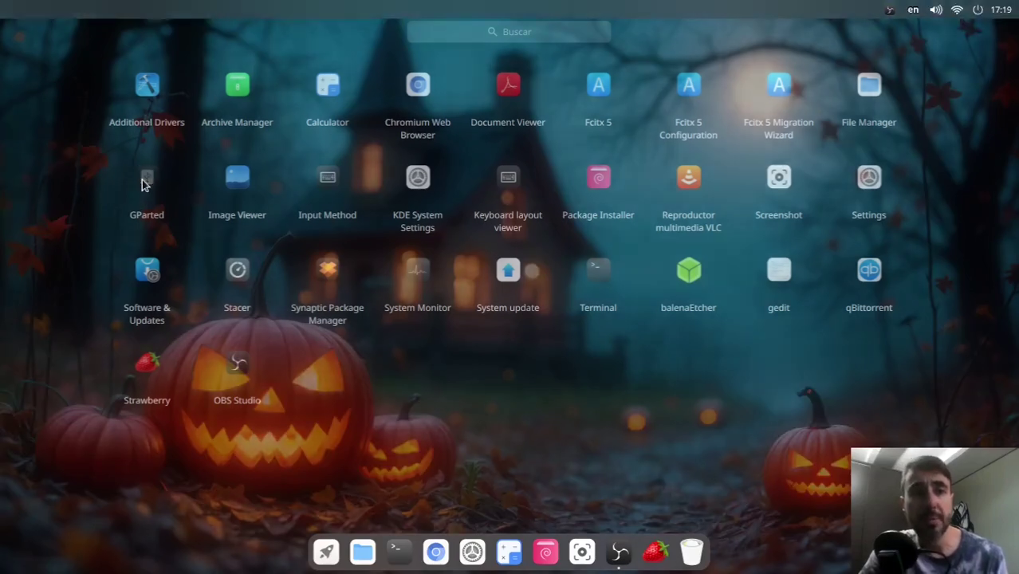
{"action": "type", "text": "•••"}
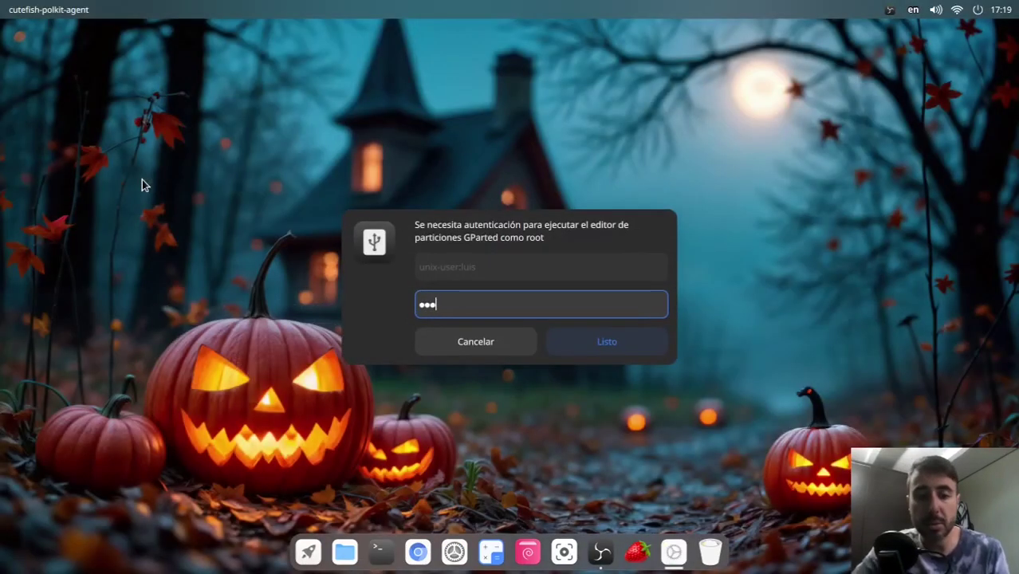
{"action": "type", "text": "•••••"}
{"action": "key", "text": "Return"}
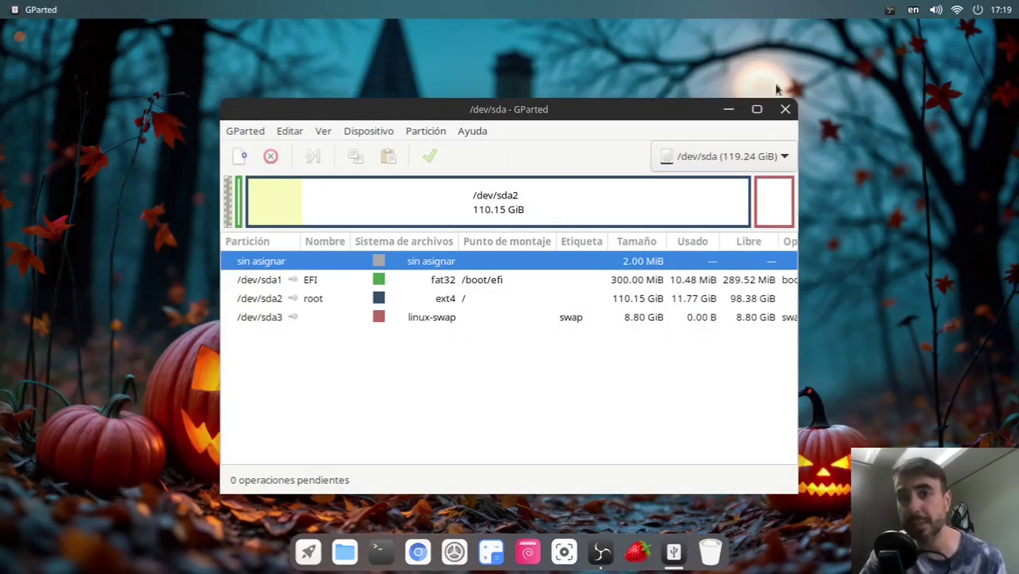
Step: View the version information of GParted, and close the partition editor
{"action": "left_click", "coordinate": [483, 132]}
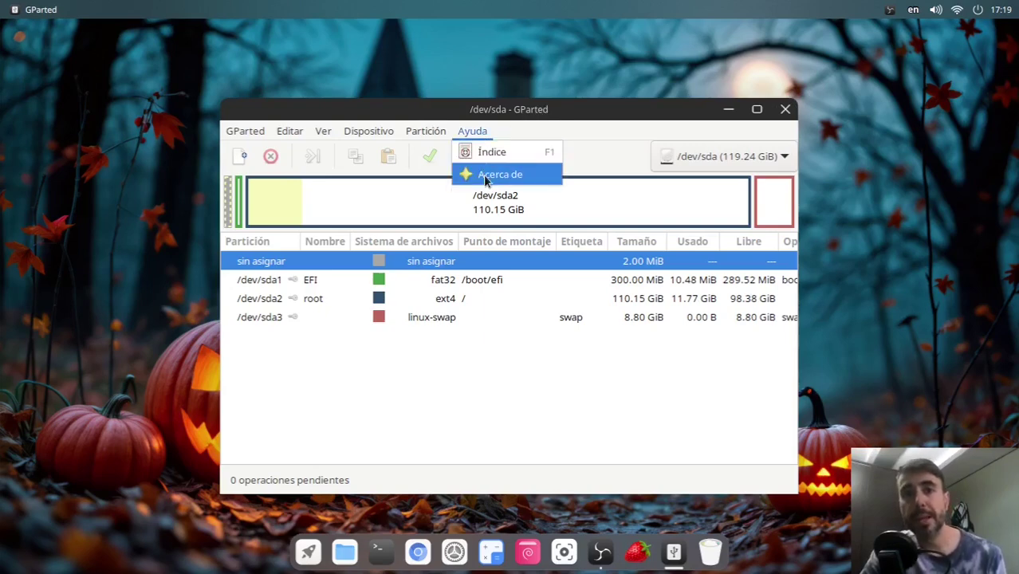
{"action": "left_click", "coordinate": [486, 174]}
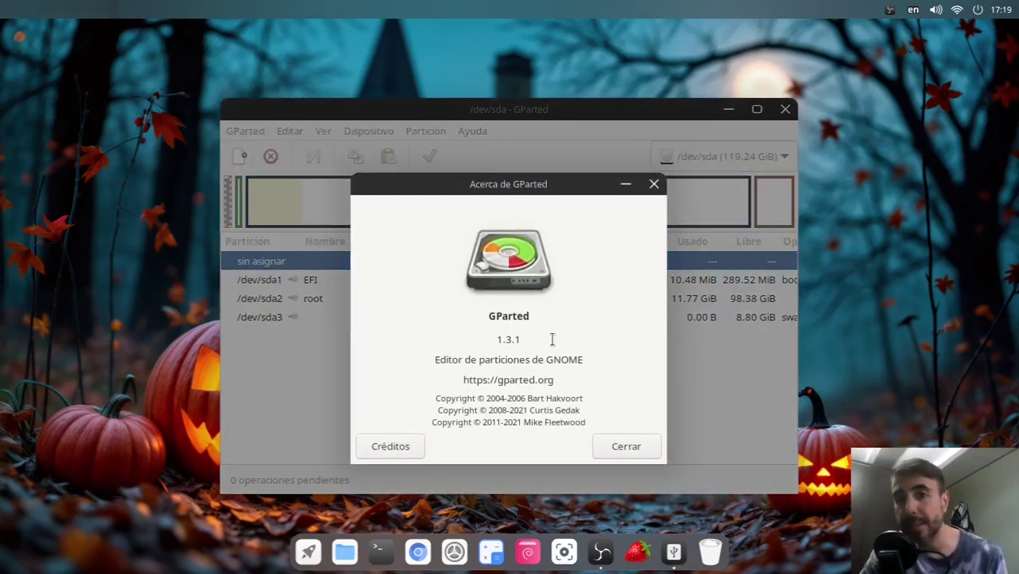
{"action": "left_click", "coordinate": [627, 446]}
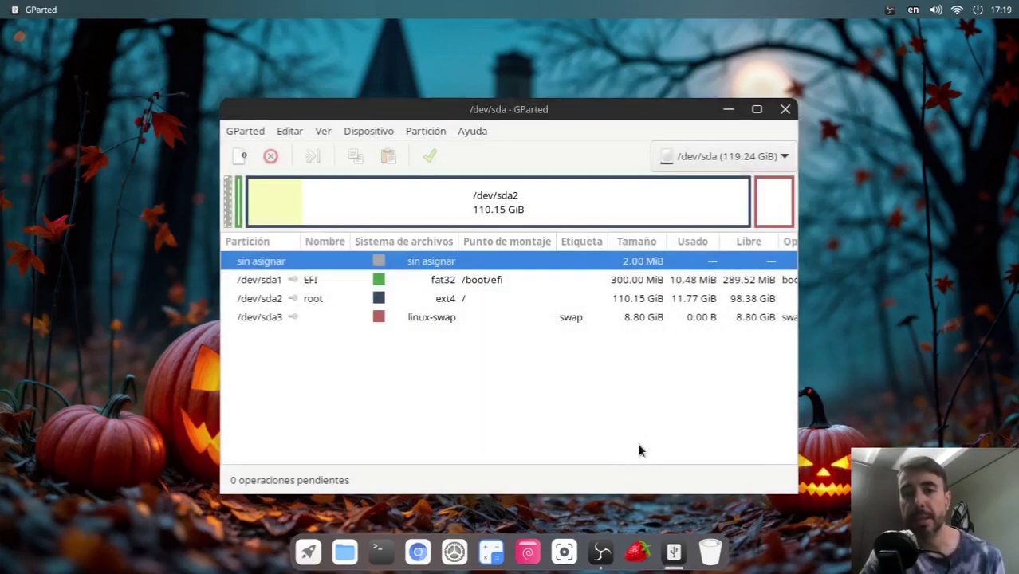
{"action": "left_click", "coordinate": [785, 109]}
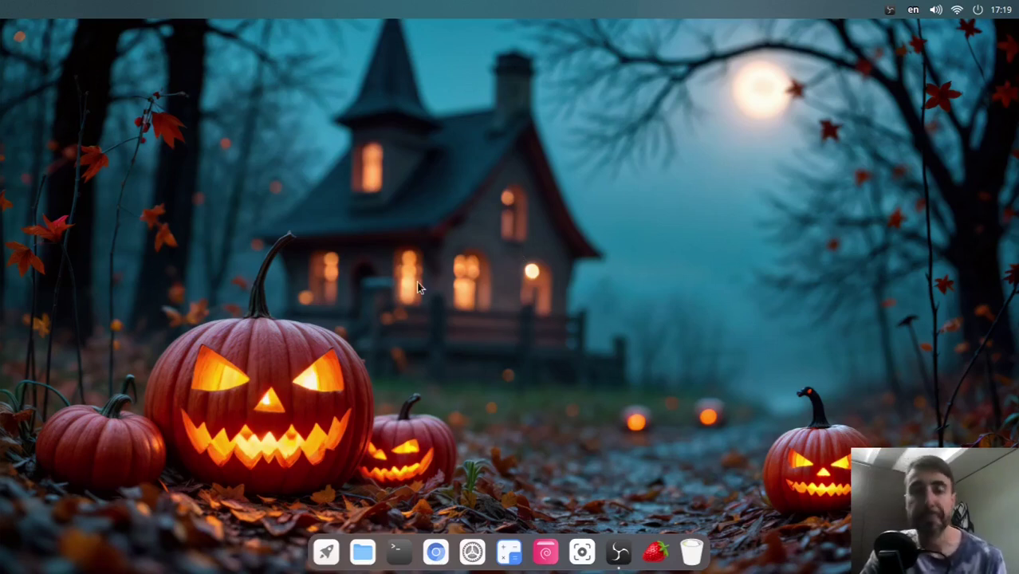
Step: View the context options available on the empty desktop, and dismiss them
{"action": "right_click", "coordinate": [341, 133]}
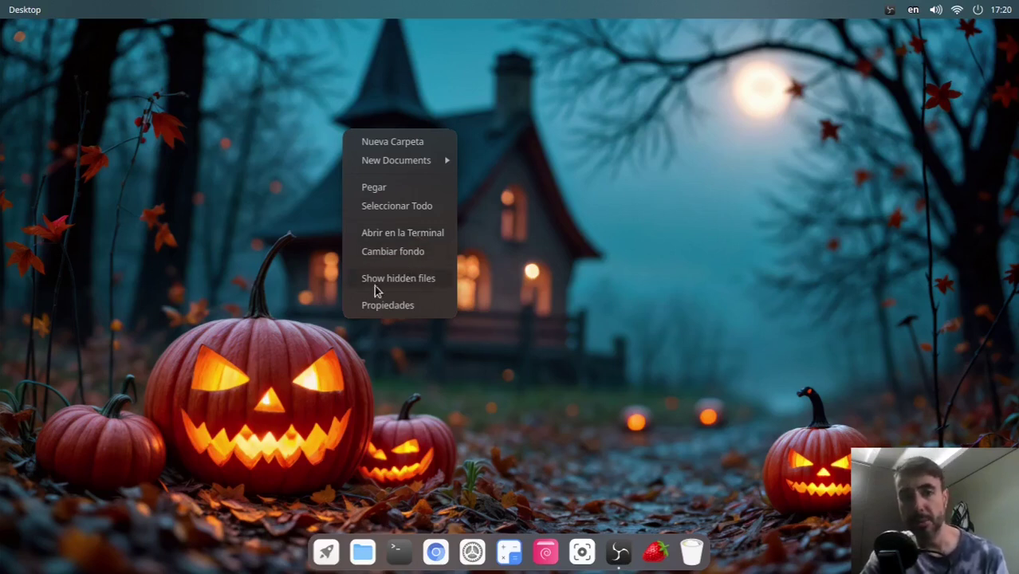
{"action": "left_click", "coordinate": [558, 329]}
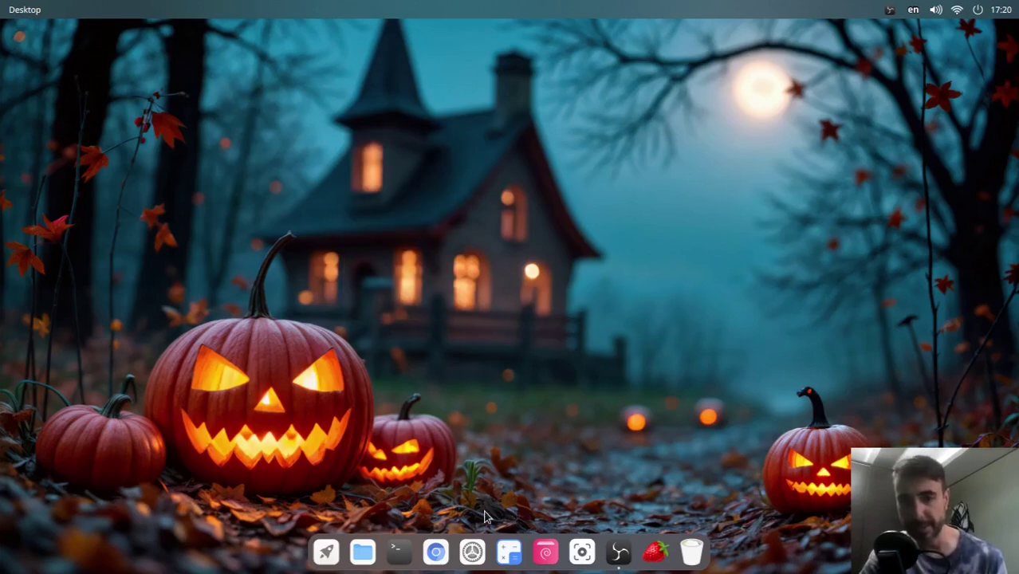
Step: Open the system settings, move the window aside, and view the WLAN and Ethernet pages
{"action": "left_click", "coordinate": [473, 558]}
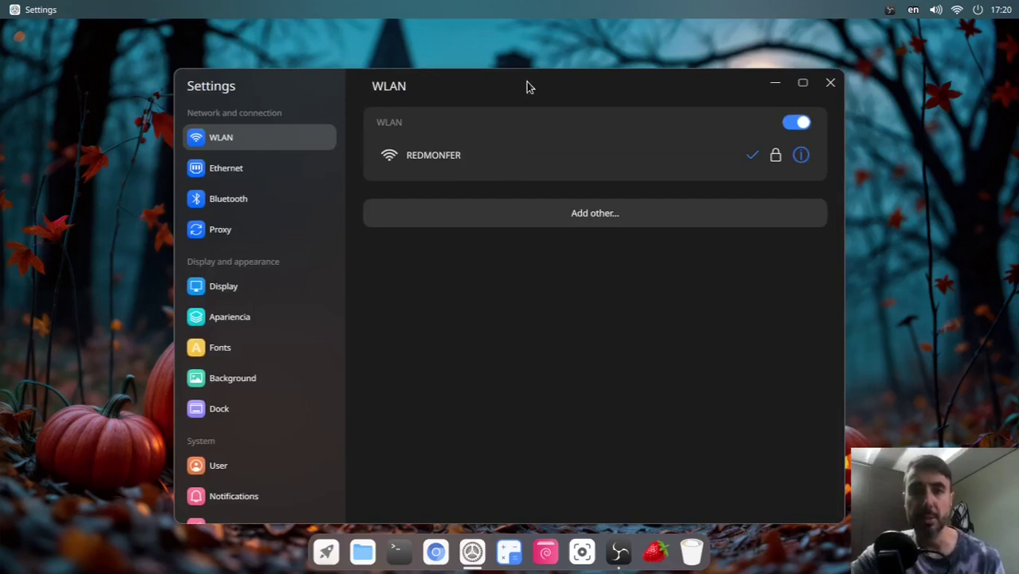
{"action": "left_click_drag", "start_coordinate": [526, 82], "coordinate": [453, 64]}
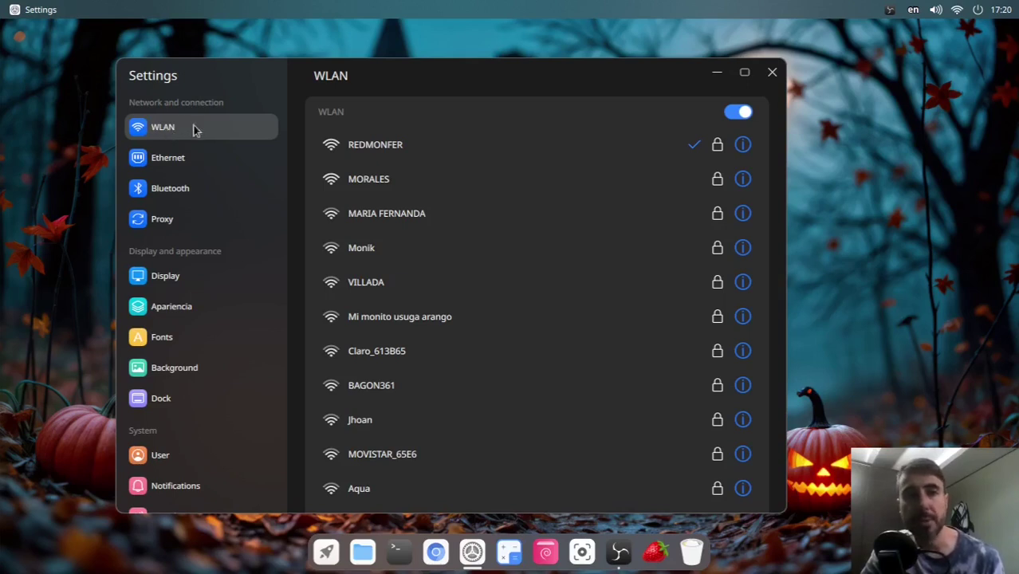
{"action": "left_click", "coordinate": [159, 158]}
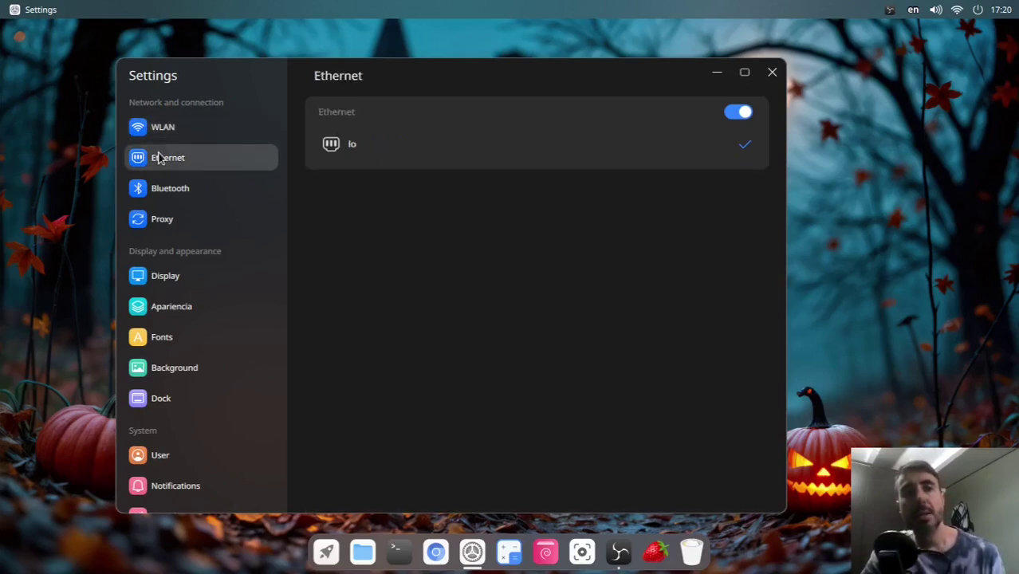
Step: Turn off Bluetooth in the network and connection settings
{"action": "left_click", "coordinate": [181, 188]}
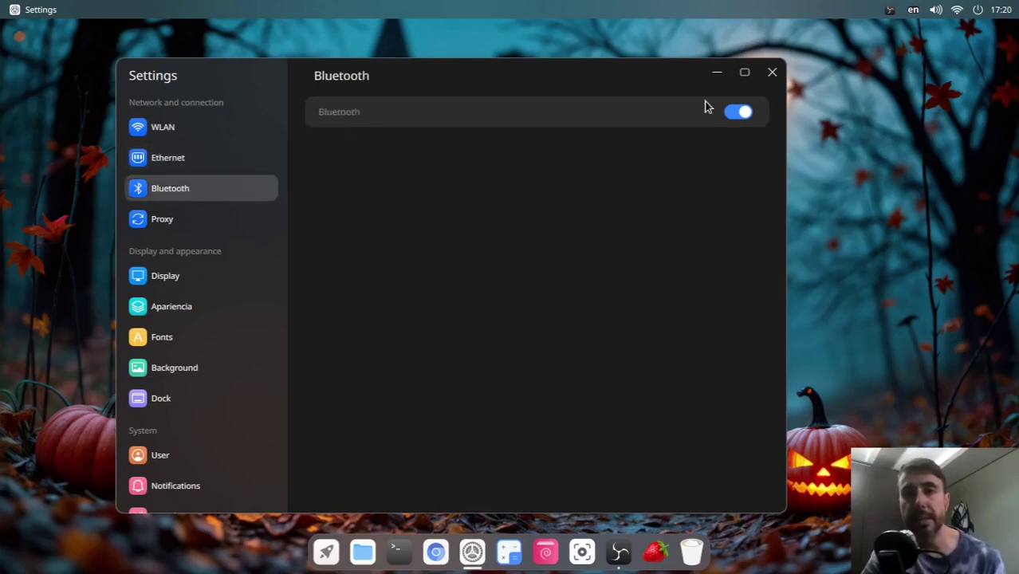
{"action": "left_click", "coordinate": [740, 115]}
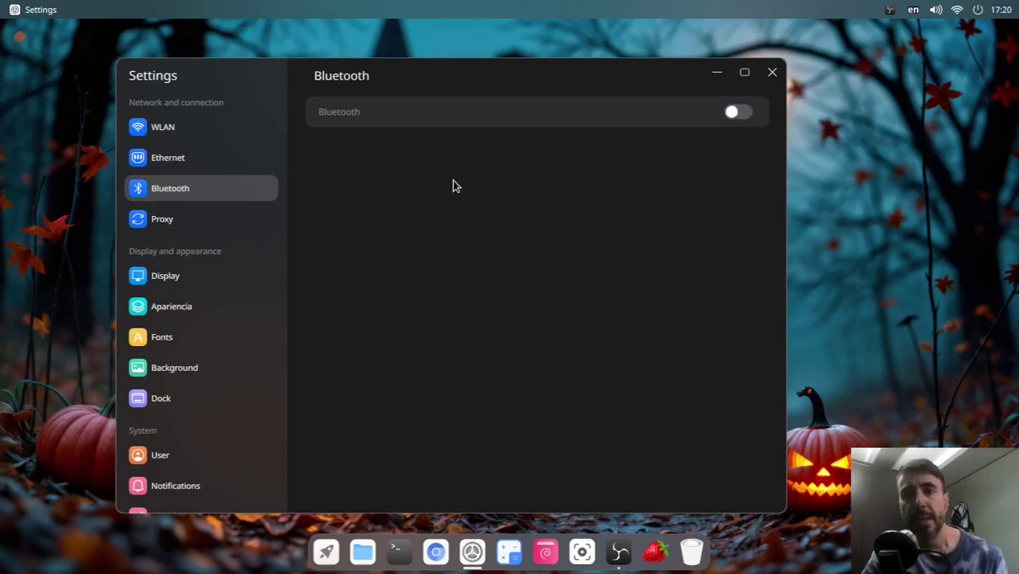
Step: View the Proxy options and the Display page's brightness and scale options
{"action": "left_click", "coordinate": [222, 224]}
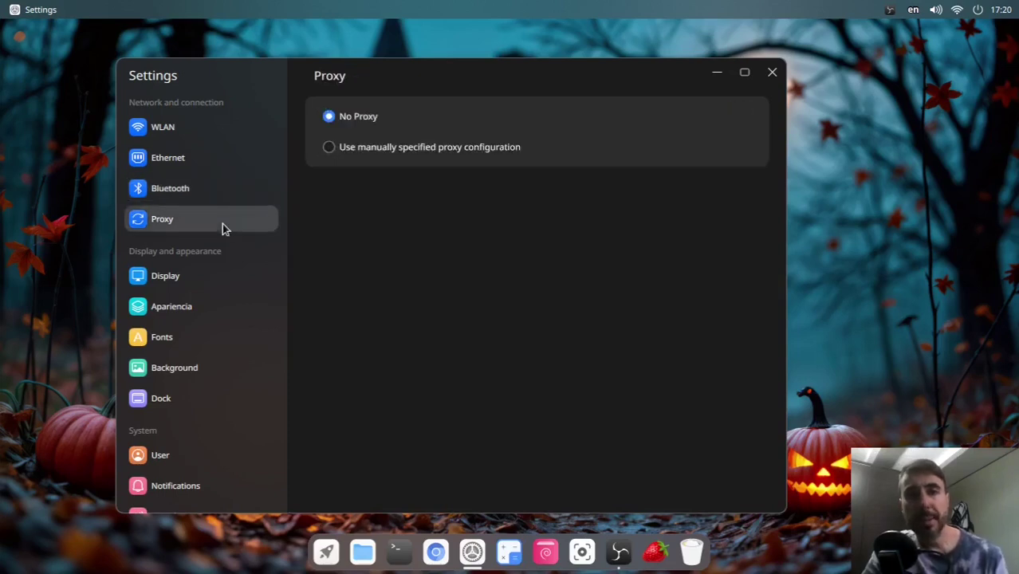
{"action": "left_click", "coordinate": [207, 290]}
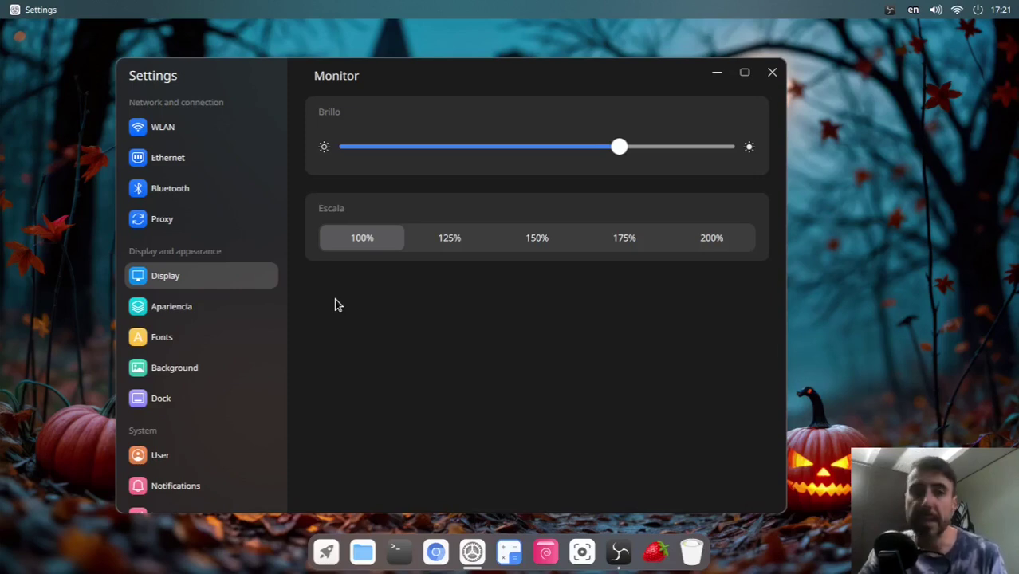
Step: Show the Apariencia settings and demonstrate the Magic Lamp animation by minimizing and restoring the Settings window
{"action": "left_click", "coordinate": [200, 306]}
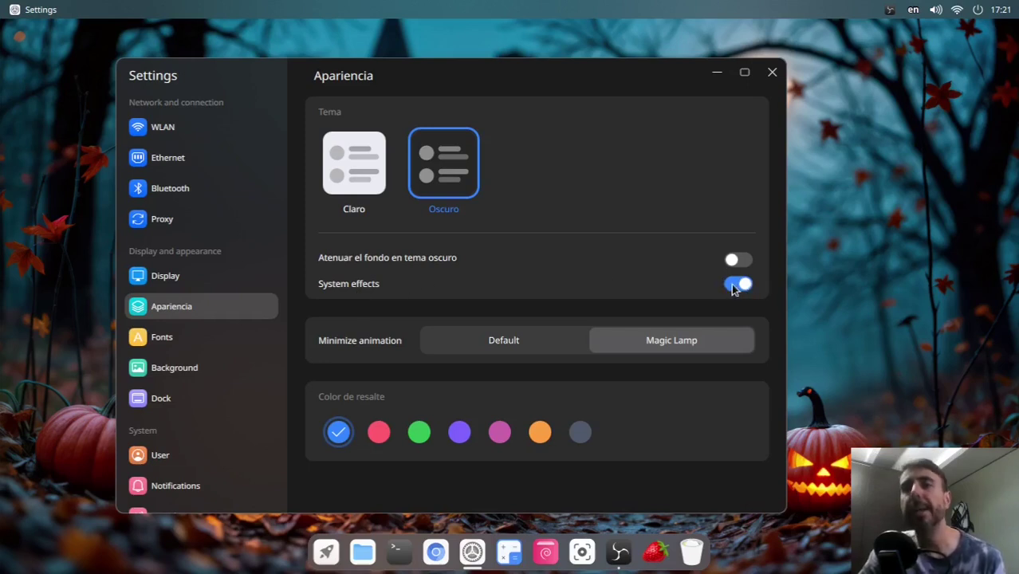
{"action": "left_click", "coordinate": [716, 75]}
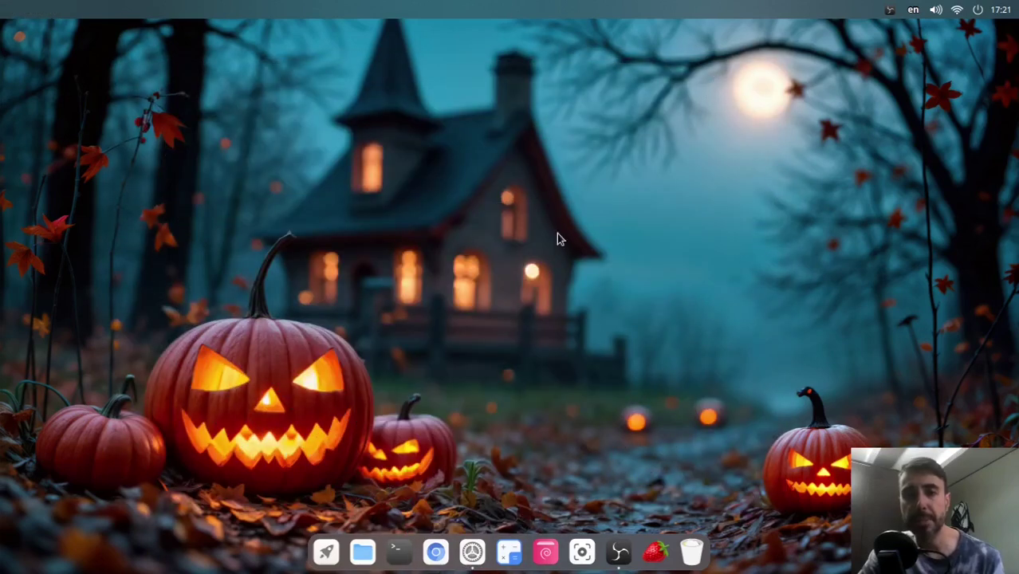
{"action": "left_click", "coordinate": [468, 554]}
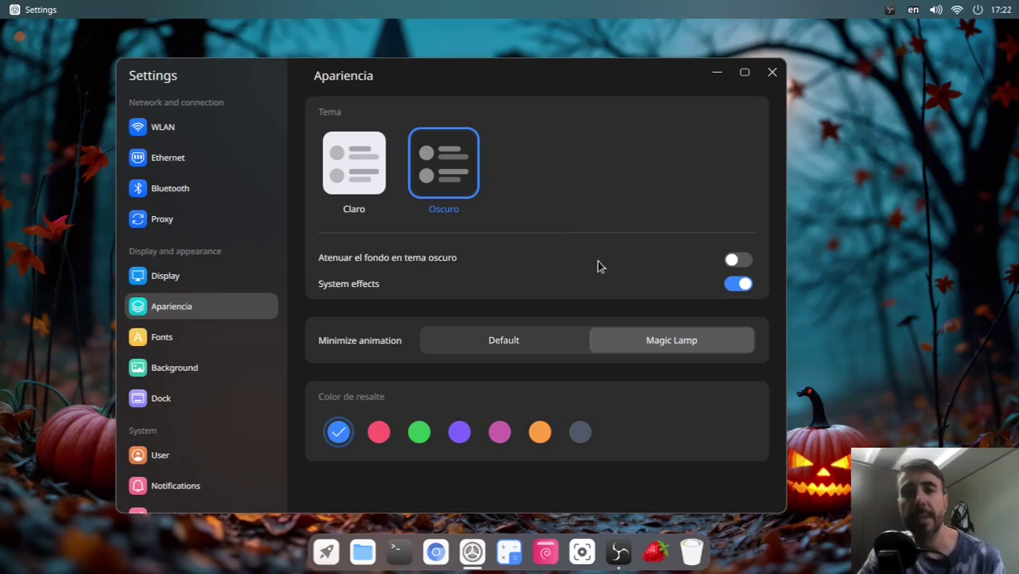
Step: Turn off System effects and test window behaviour by minimizing, reopening, maximizing and restoring the Settings window
{"action": "left_click", "coordinate": [741, 285]}
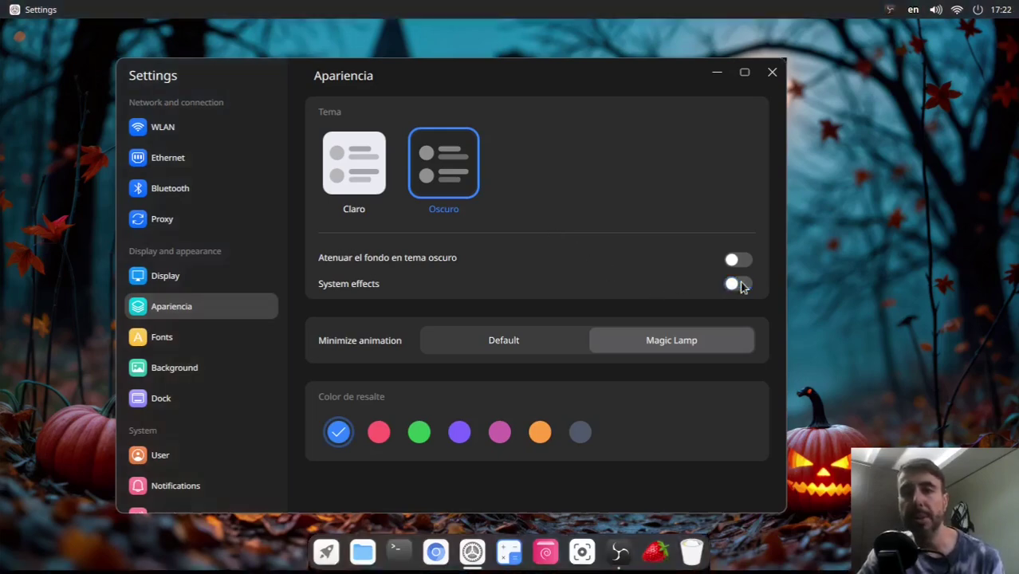
{"action": "left_click", "coordinate": [717, 72]}
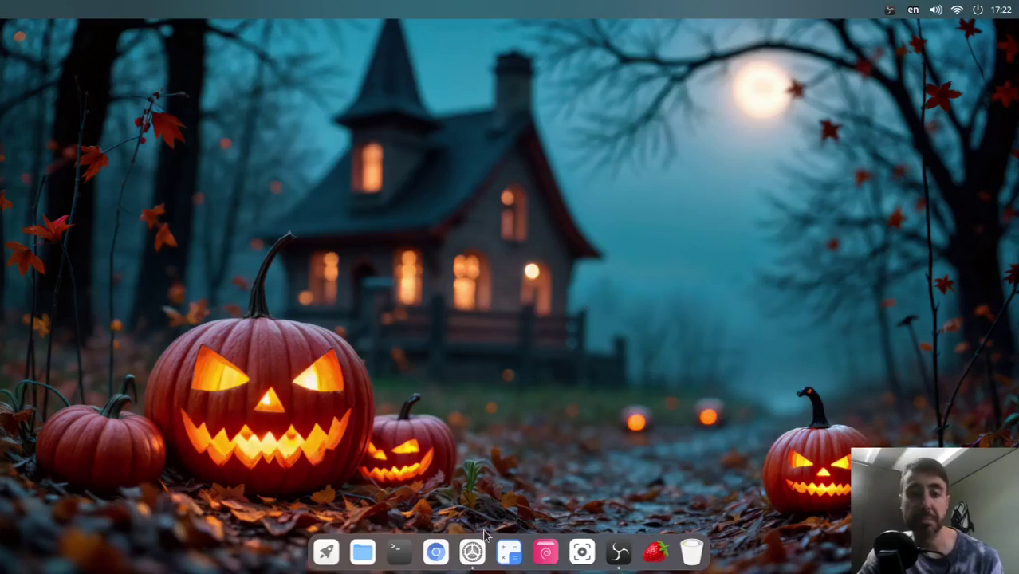
{"action": "left_click", "coordinate": [472, 552]}
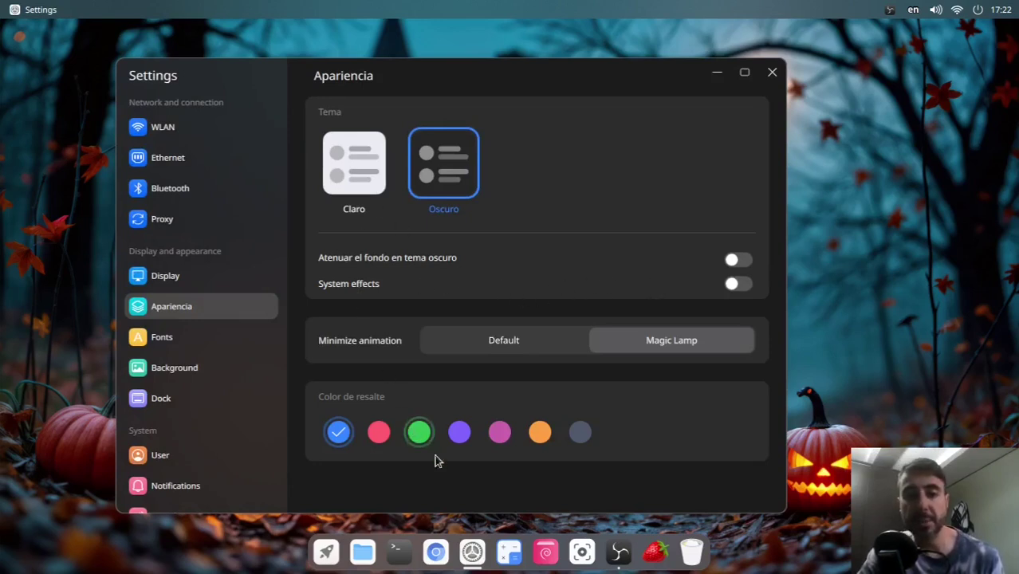
{"action": "left_click", "coordinate": [745, 72]}
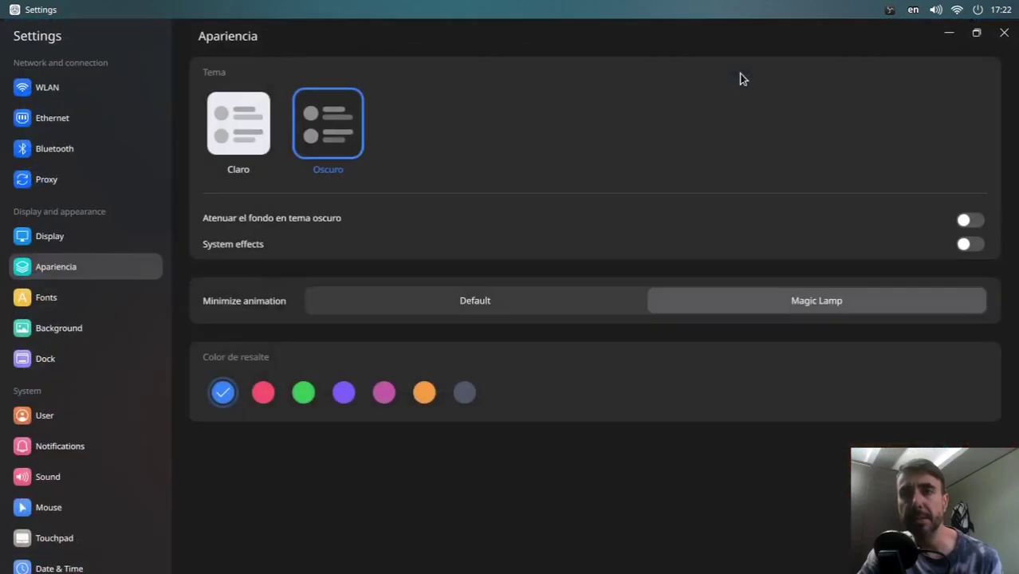
{"action": "left_click", "coordinate": [977, 35]}
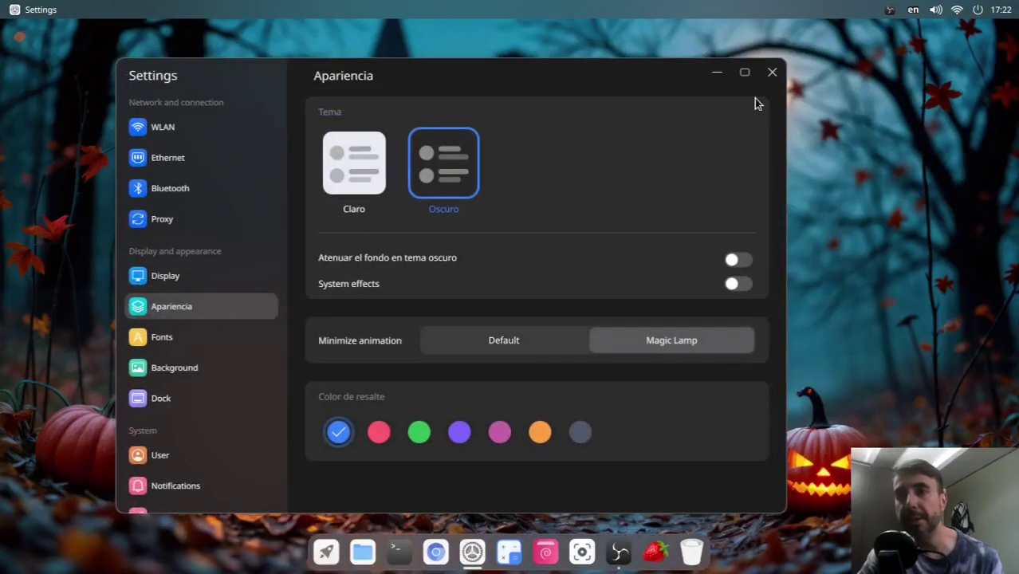
Step: Turn System effects on and test the effect by opening and closing the Notification Center
{"action": "left_click", "coordinate": [735, 285]}
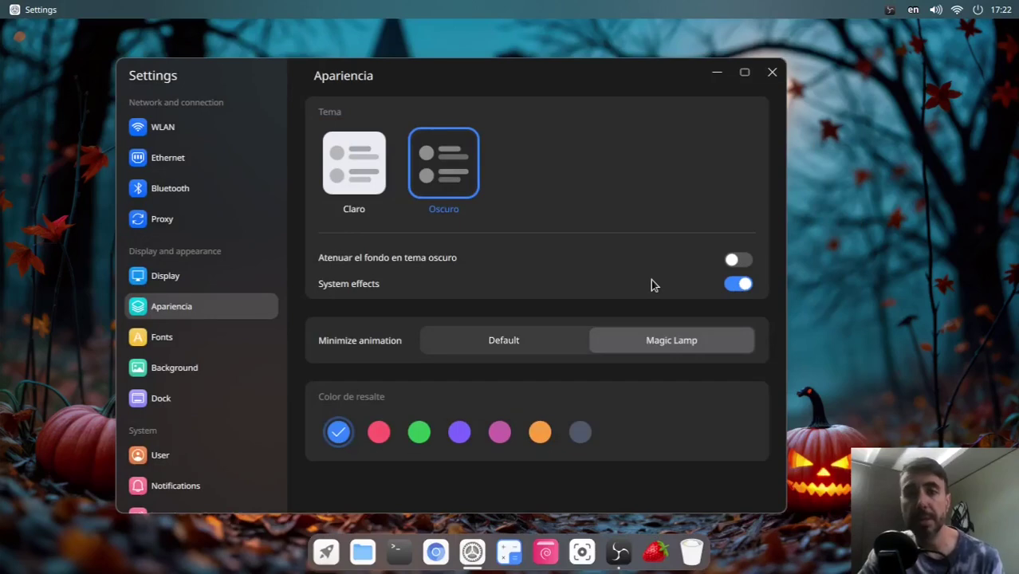
{"action": "left_click", "coordinate": [1001, 9]}
{"action": "left_click", "coordinate": [1003, 10]}
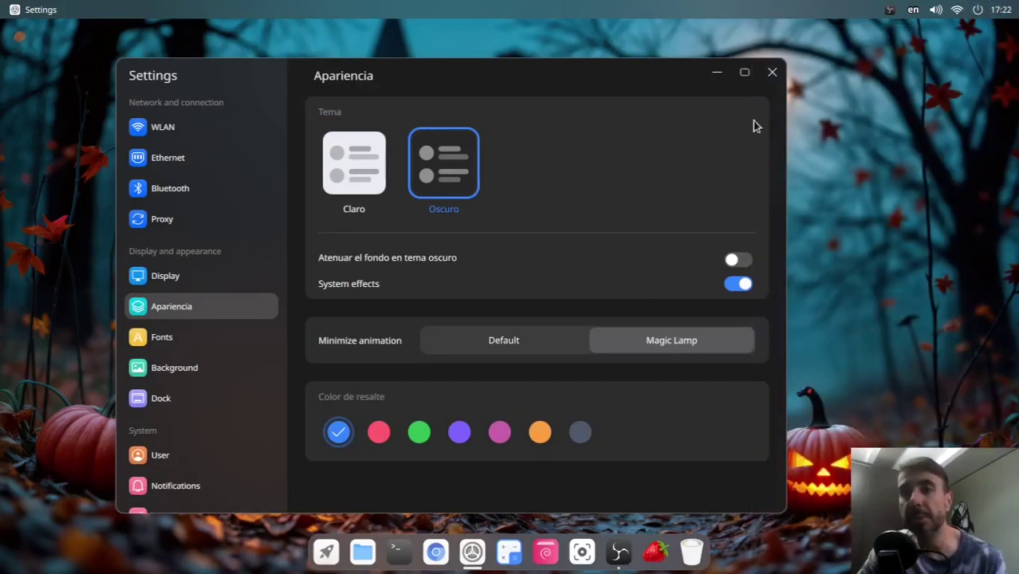
Step: Turn System effects off and repeatedly open and close the Notification Center to compare its behaviour
{"action": "left_click", "coordinate": [737, 286]}
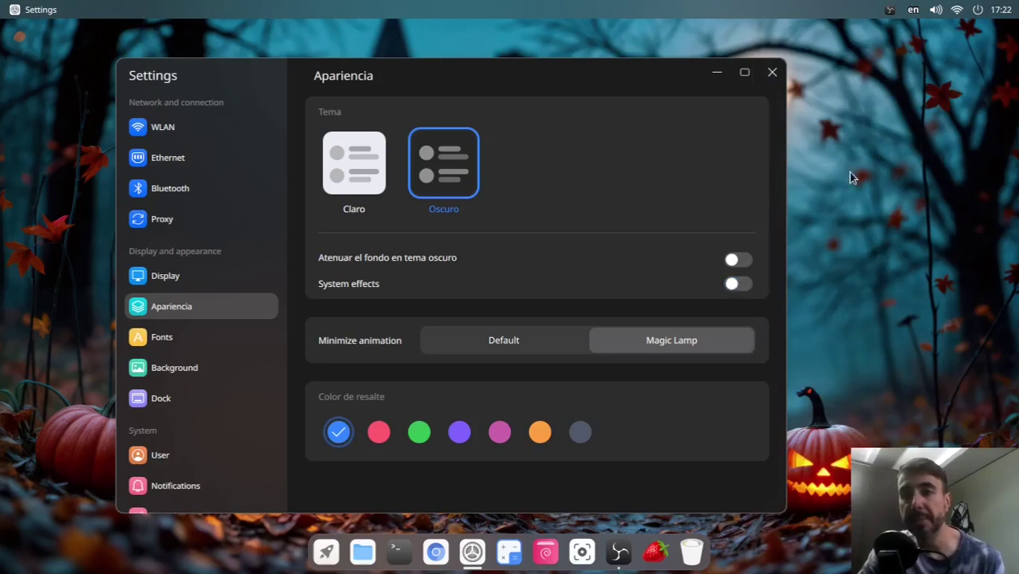
{"action": "left_click", "coordinate": [1008, 18]}
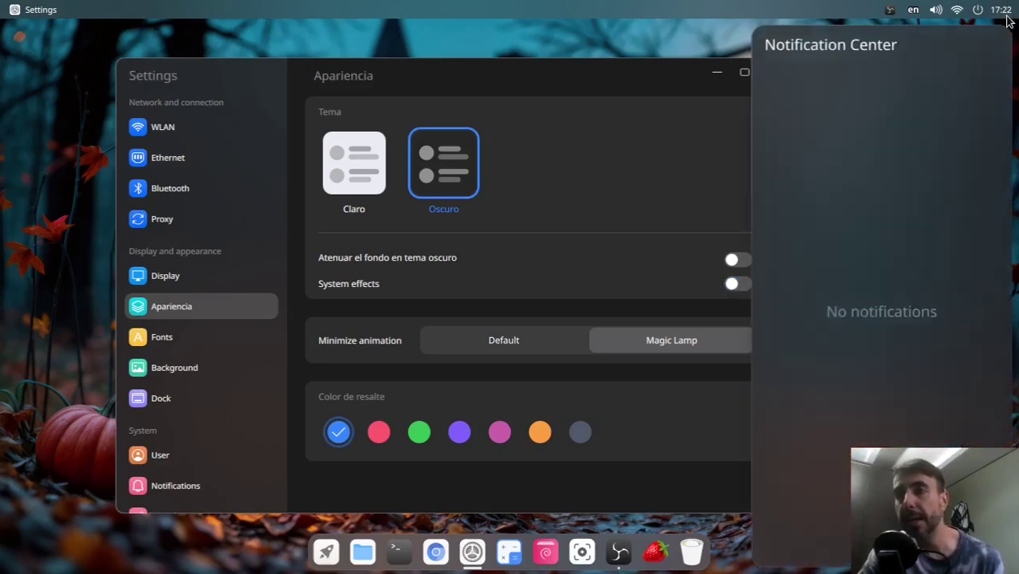
{"action": "left_click", "coordinate": [1007, 18]}
{"action": "left_click", "coordinate": [1007, 17]}
{"action": "left_click", "coordinate": [1008, 18]}
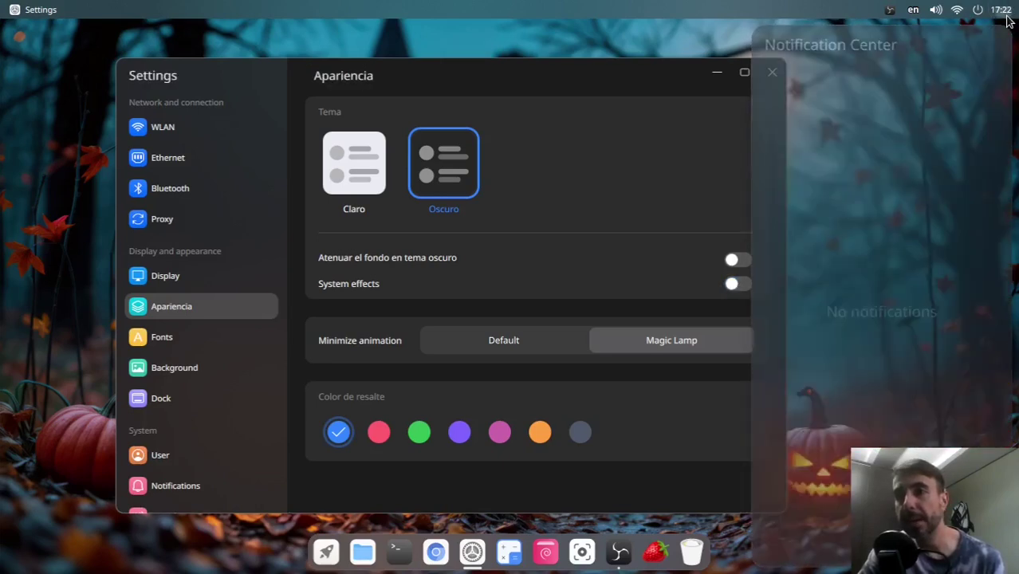
{"action": "left_click", "coordinate": [1007, 18]}
{"action": "left_click", "coordinate": [1008, 19]}
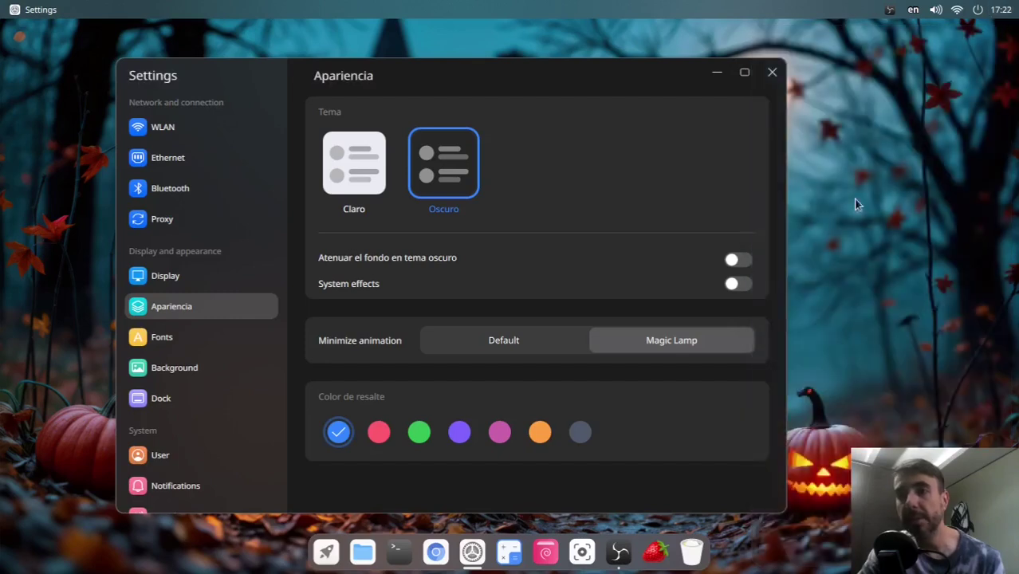
Step: Enable System effects again and check how the Notification Center opens and closes
{"action": "left_click", "coordinate": [737, 287]}
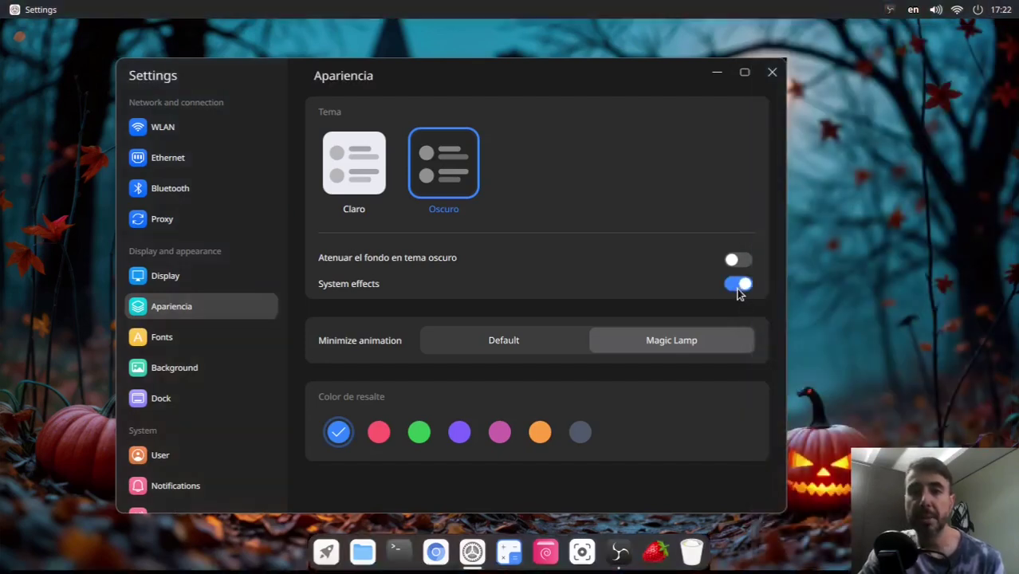
{"action": "left_click", "coordinate": [1006, 16]}
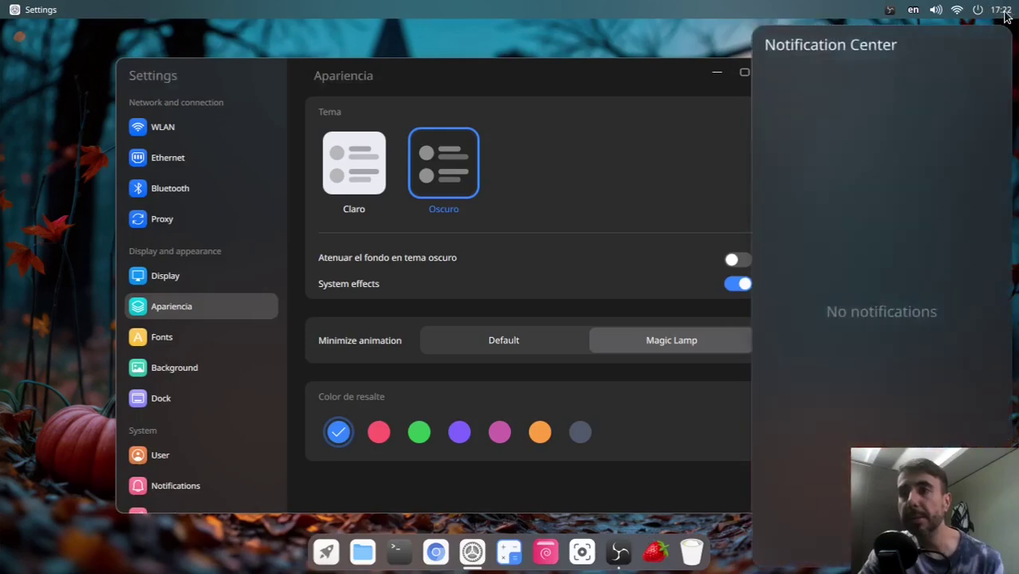
{"action": "left_click", "coordinate": [1006, 16]}
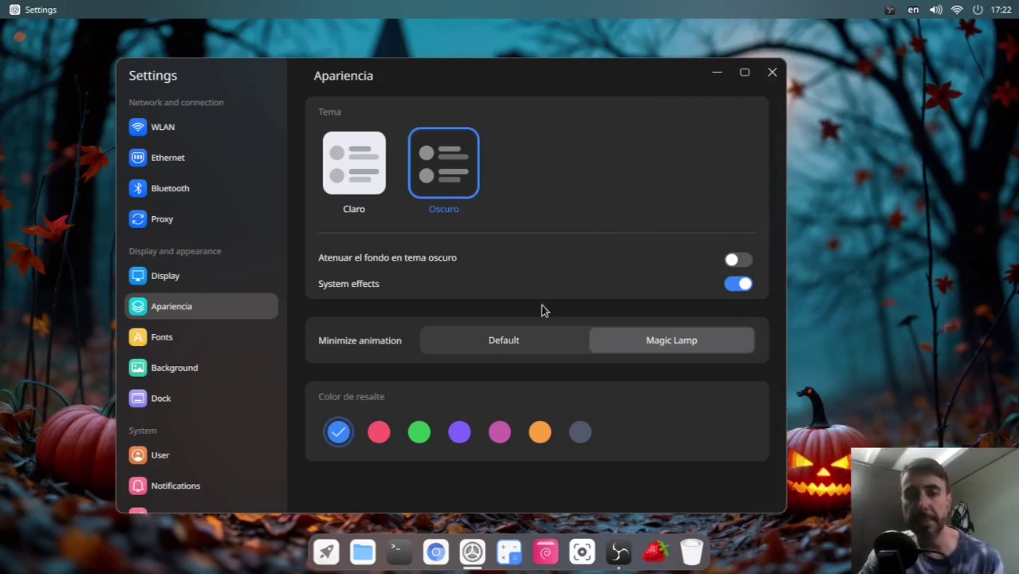
Step: Try the Default minimize animation by minimizing and restoring the Settings window, and set the animation back to Magic Lamp
{"action": "left_click", "coordinate": [533, 340]}
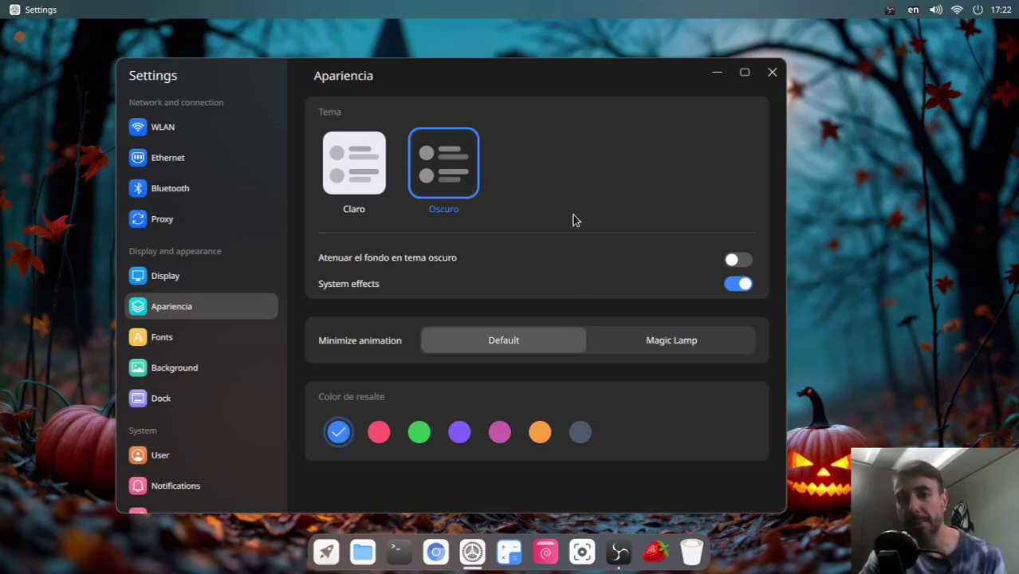
{"action": "left_click", "coordinate": [716, 74]}
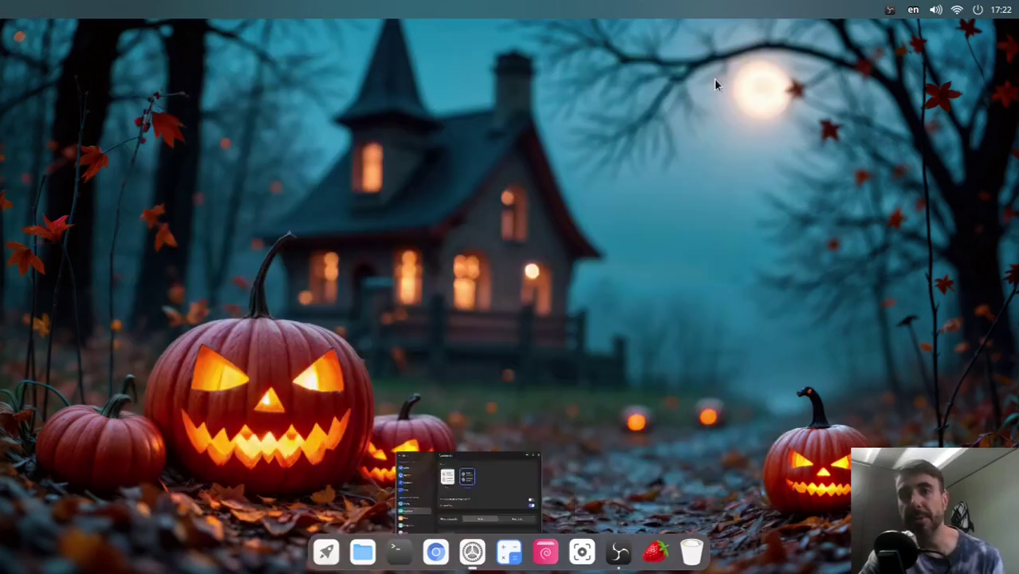
{"action": "left_click", "coordinate": [473, 551]}
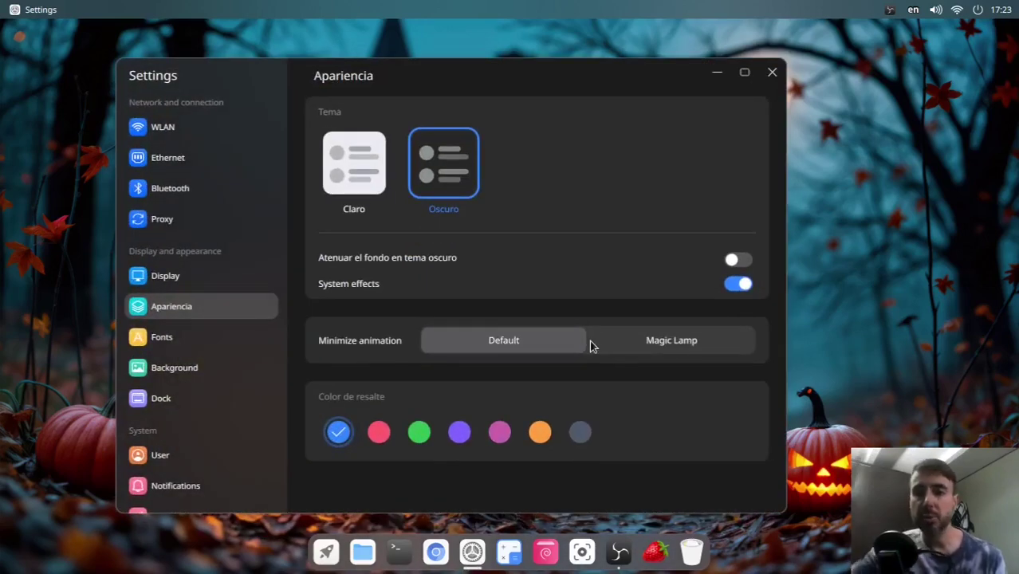
{"action": "left_click", "coordinate": [639, 346]}
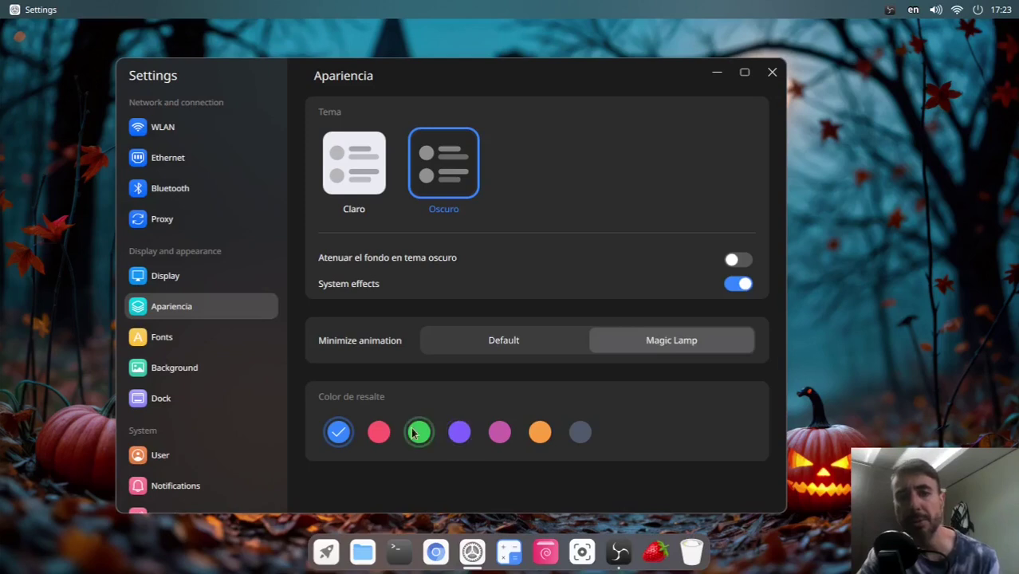
Step: Try the red, green, purple, pink, orange and grey accent colors in turn, and set the accent back to blue
{"action": "left_click", "coordinate": [379, 432]}
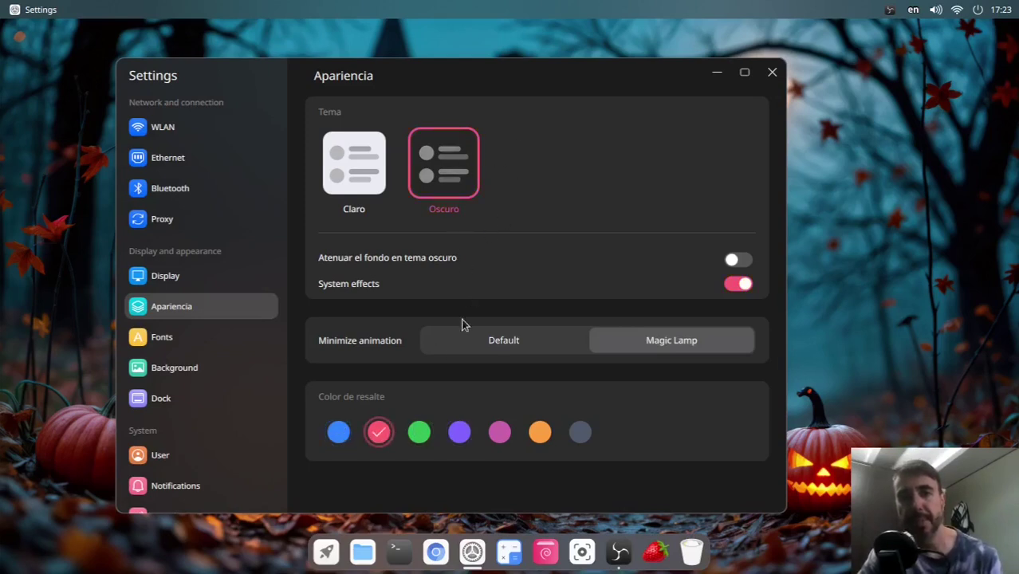
{"action": "left_click", "coordinate": [419, 433]}
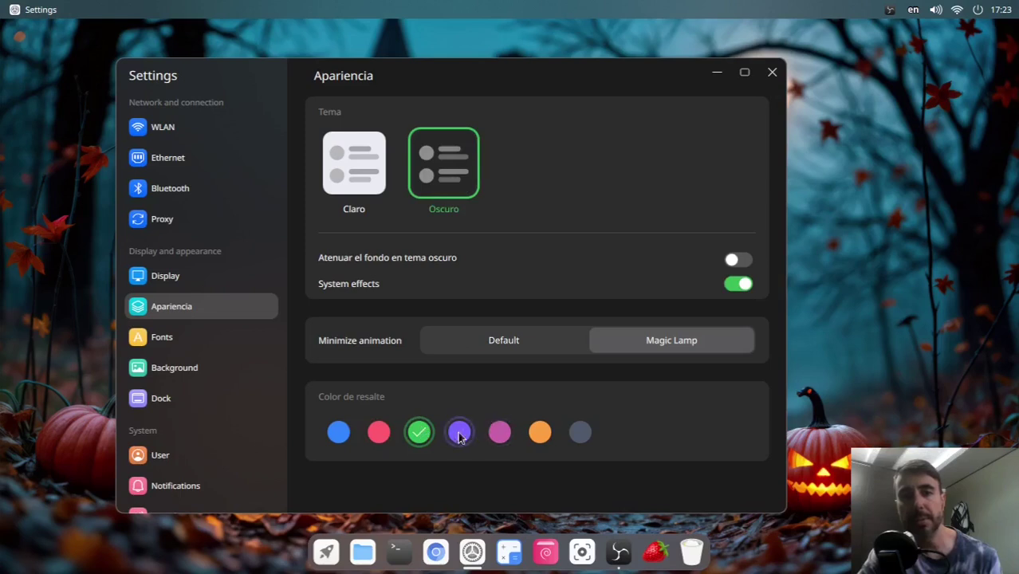
{"action": "left_click", "coordinate": [459, 432]}
{"action": "left_click", "coordinate": [499, 433]}
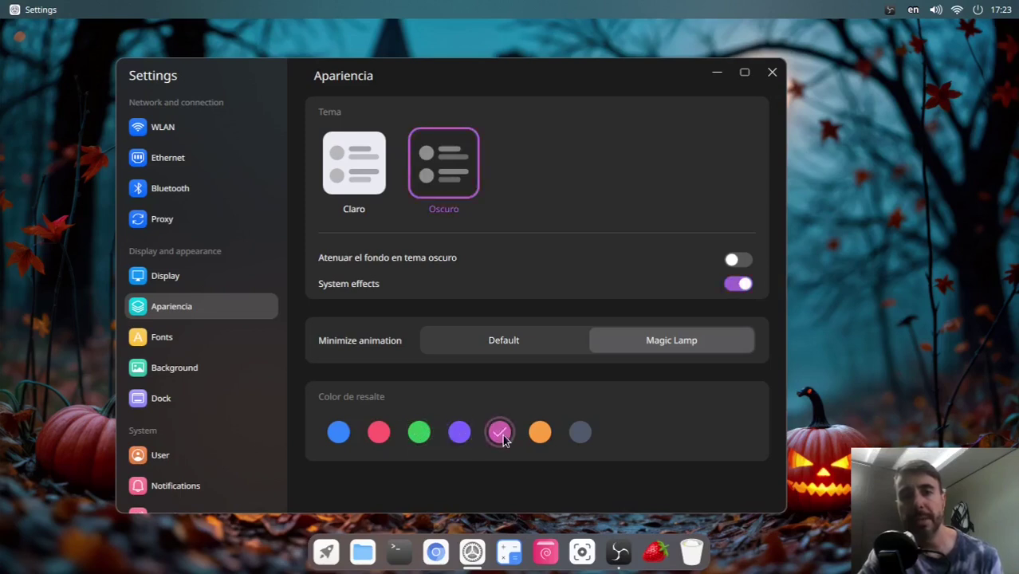
{"action": "left_click", "coordinate": [547, 431]}
{"action": "left_click", "coordinate": [586, 433]}
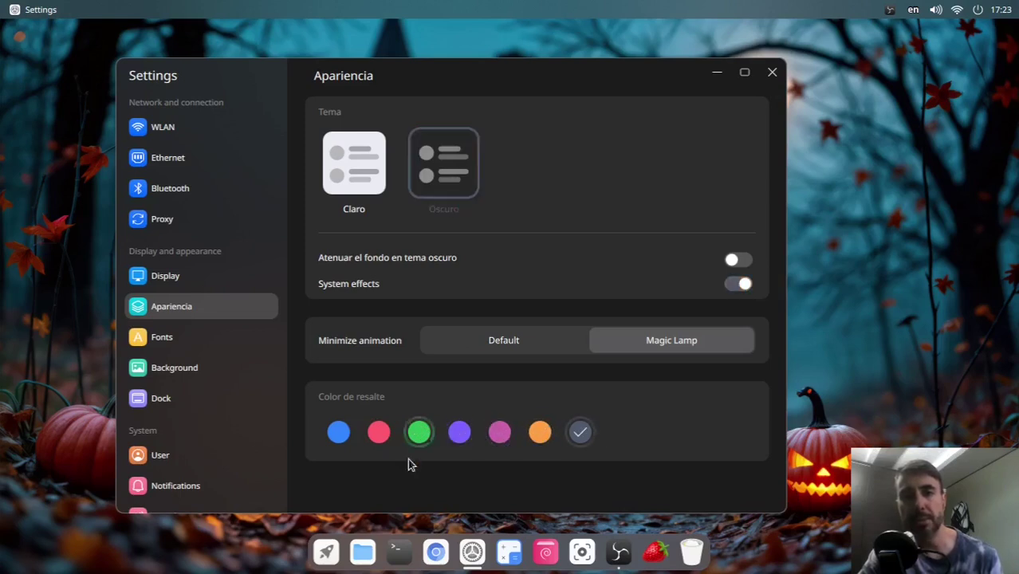
{"action": "left_click", "coordinate": [338, 432]}
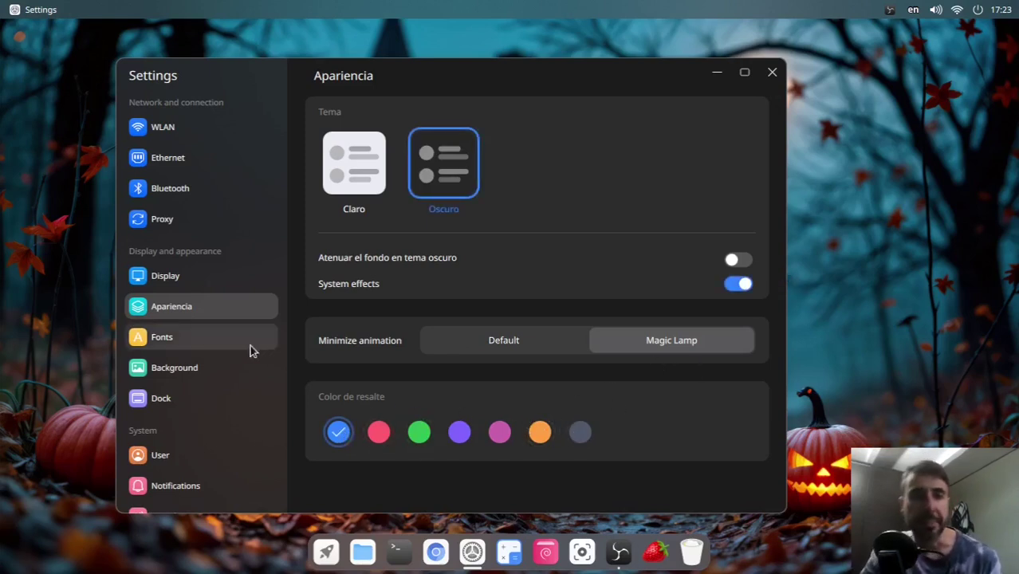
Step: View the Fonts settings and the wallpapers offered on the Background page
{"action": "left_click", "coordinate": [205, 346]}
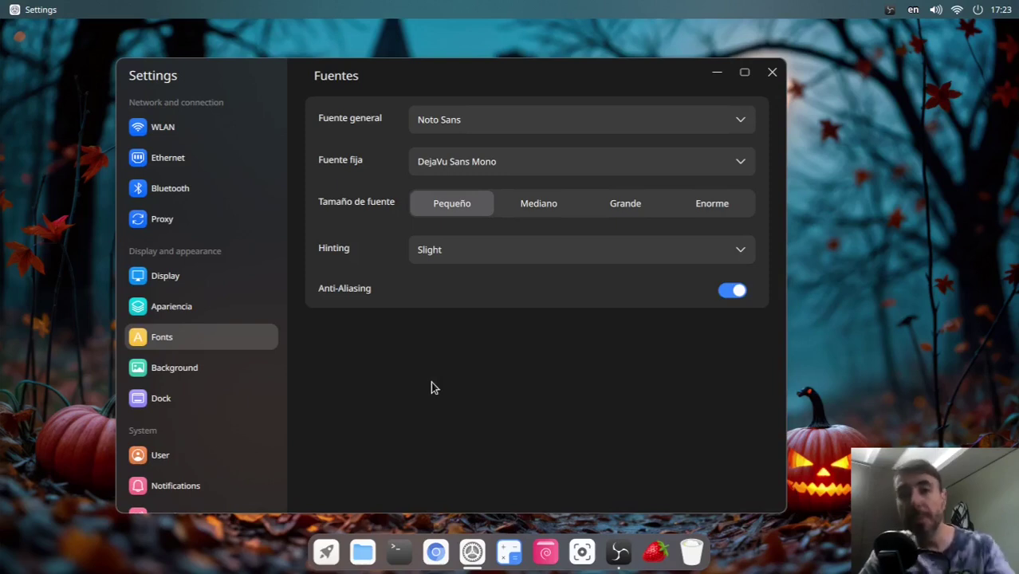
{"action": "left_click", "coordinate": [224, 378]}
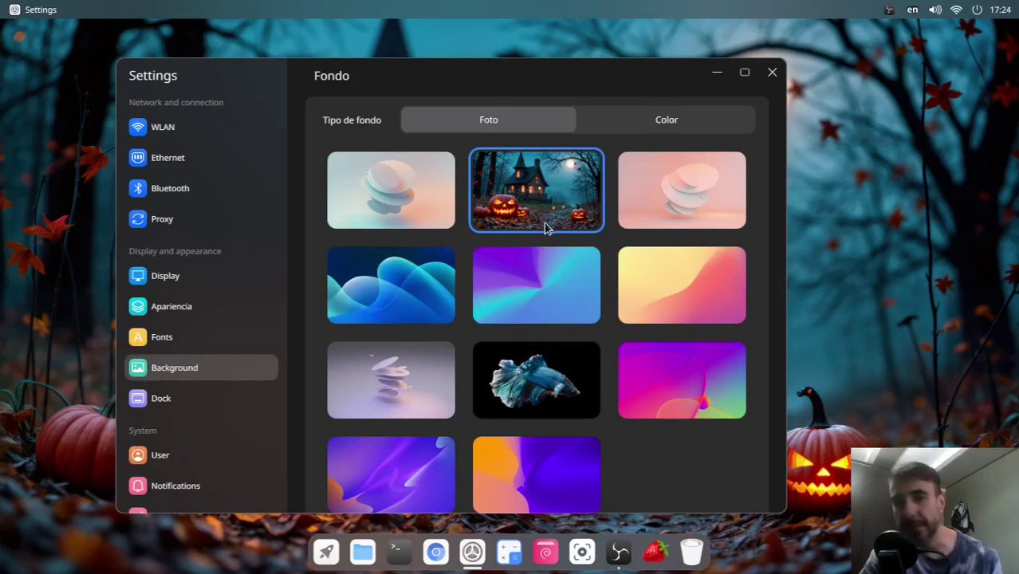
Step: Try the solid Color background type and set the background type back to Foto
{"action": "left_click", "coordinate": [652, 115]}
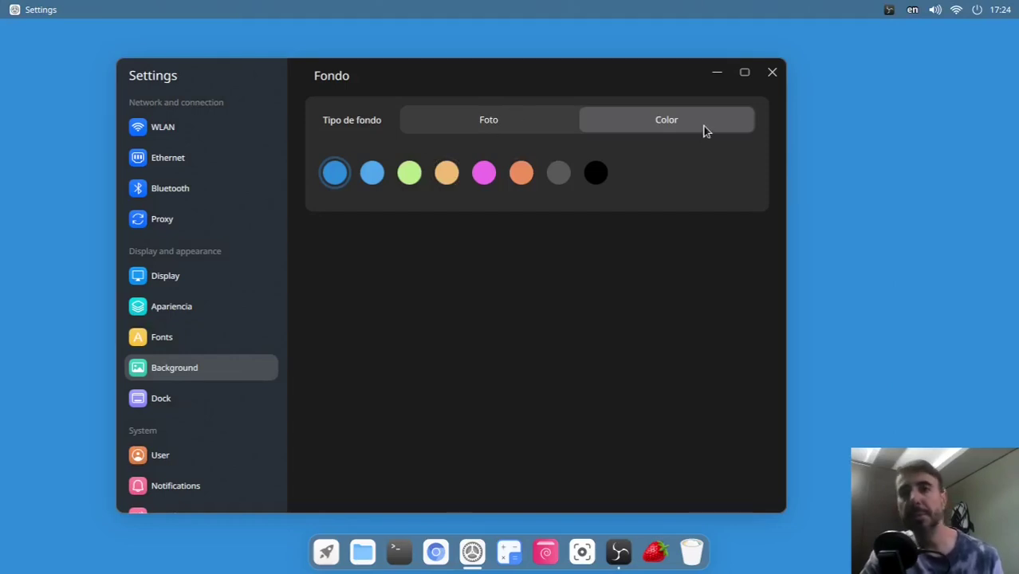
{"action": "left_click", "coordinate": [497, 128]}
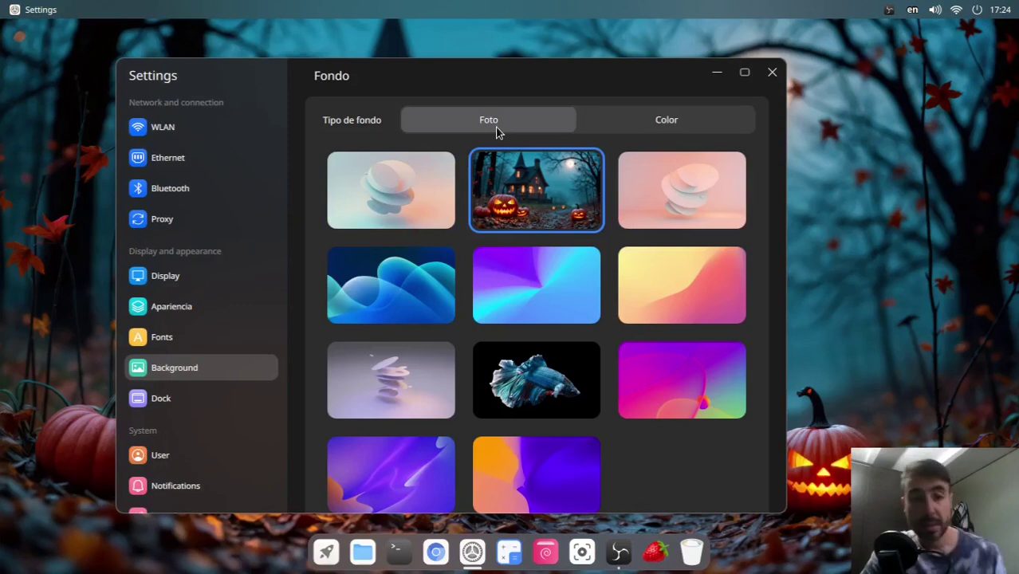
Step: In the Dock settings, try the Full style and the Izquierda position, restoring Center and Abajo after each trial
{"action": "left_click", "coordinate": [173, 407]}
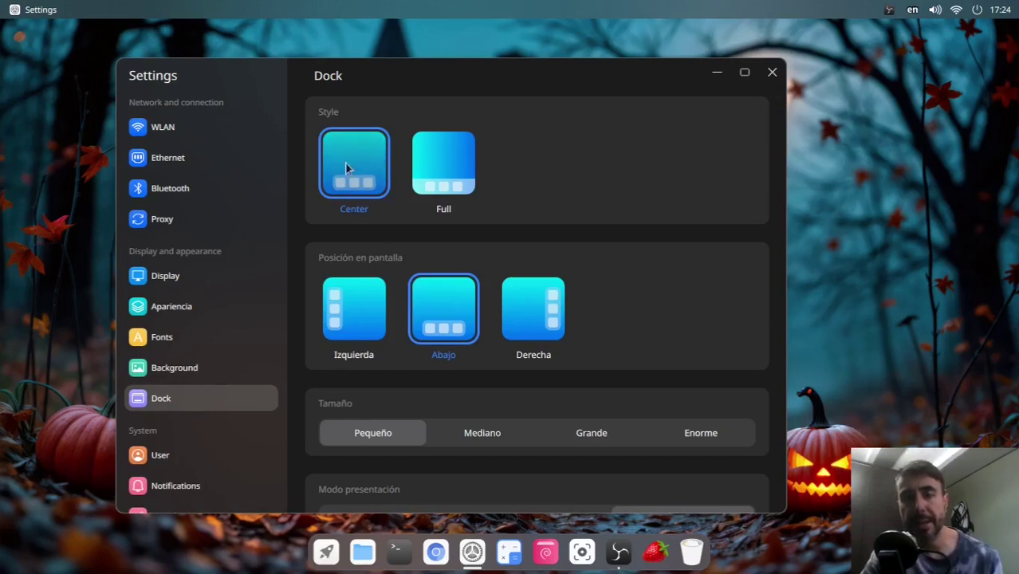
{"action": "left_click", "coordinate": [437, 192]}
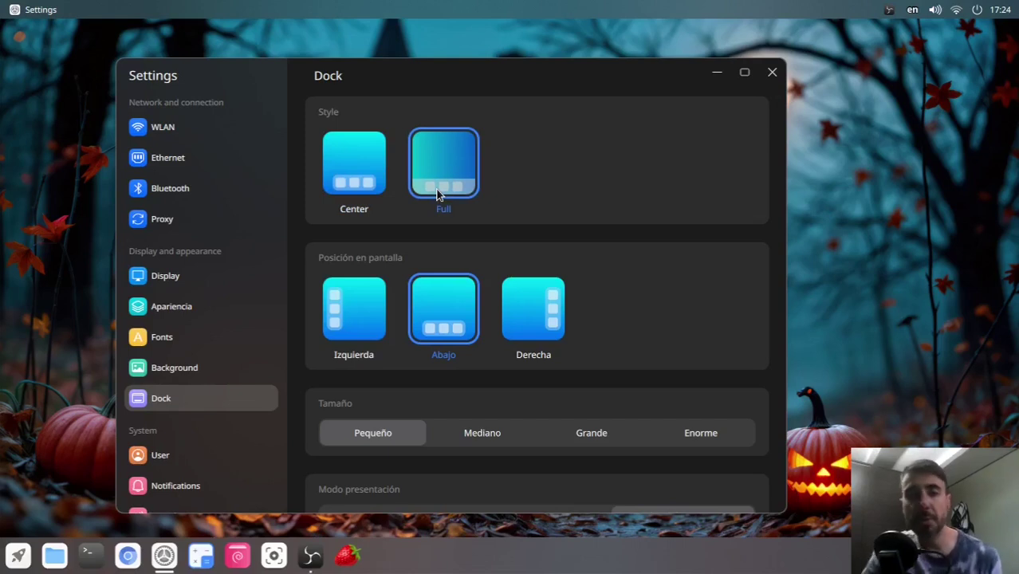
{"action": "left_click", "coordinate": [354, 168]}
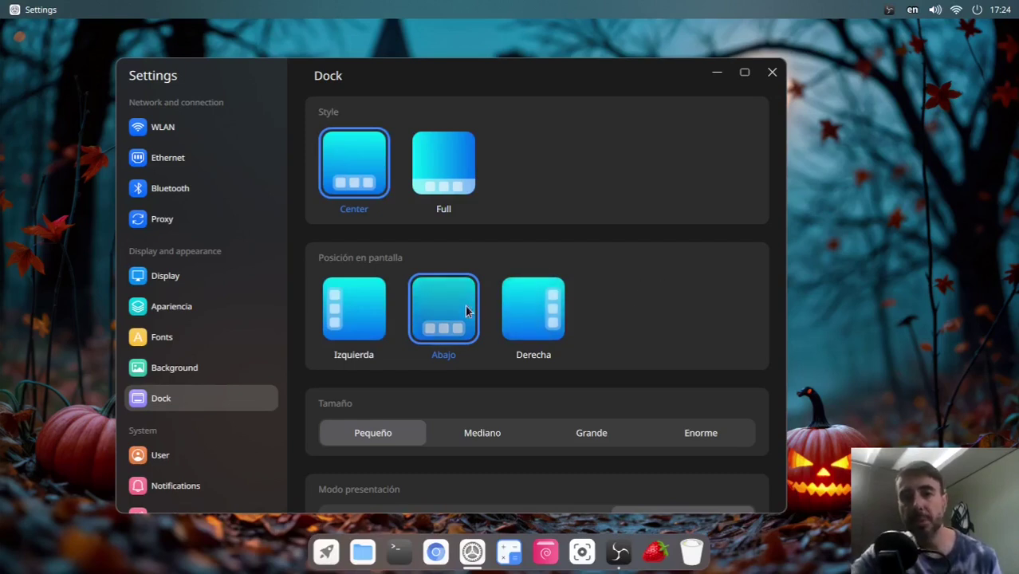
{"action": "left_click", "coordinate": [346, 321]}
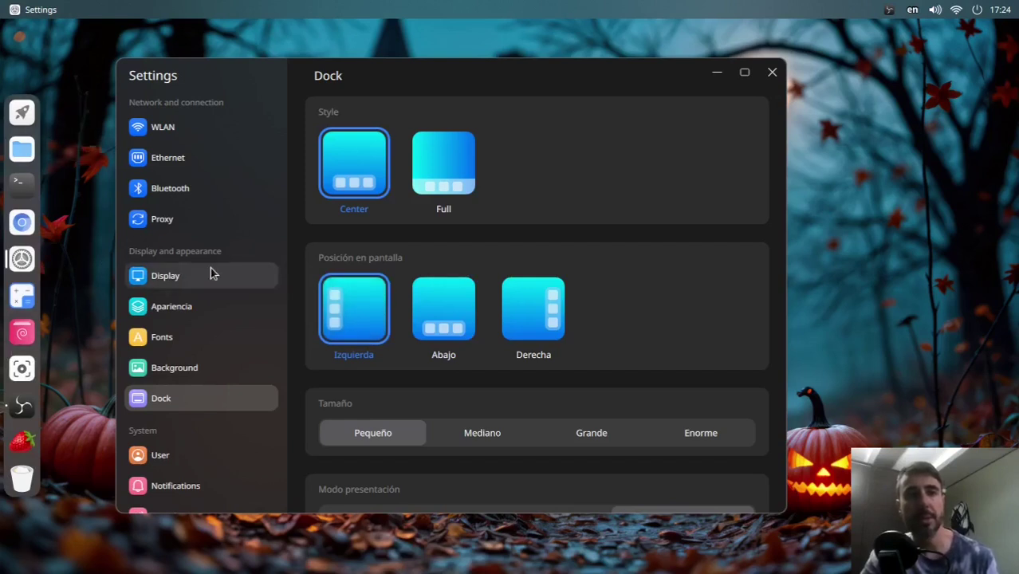
{"action": "left_click", "coordinate": [439, 310]}
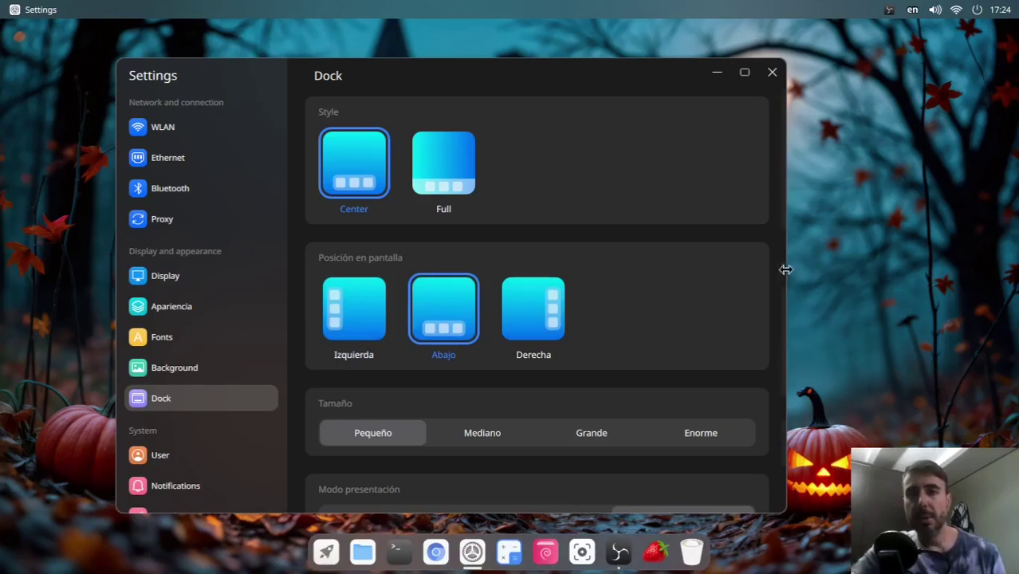
Step: Try the Mediano and Grande dock sizes and set the size back to Pequeño
{"action": "scroll", "coordinate": [780, 276], "scroll_direction": "down", "scroll_amount": 2}
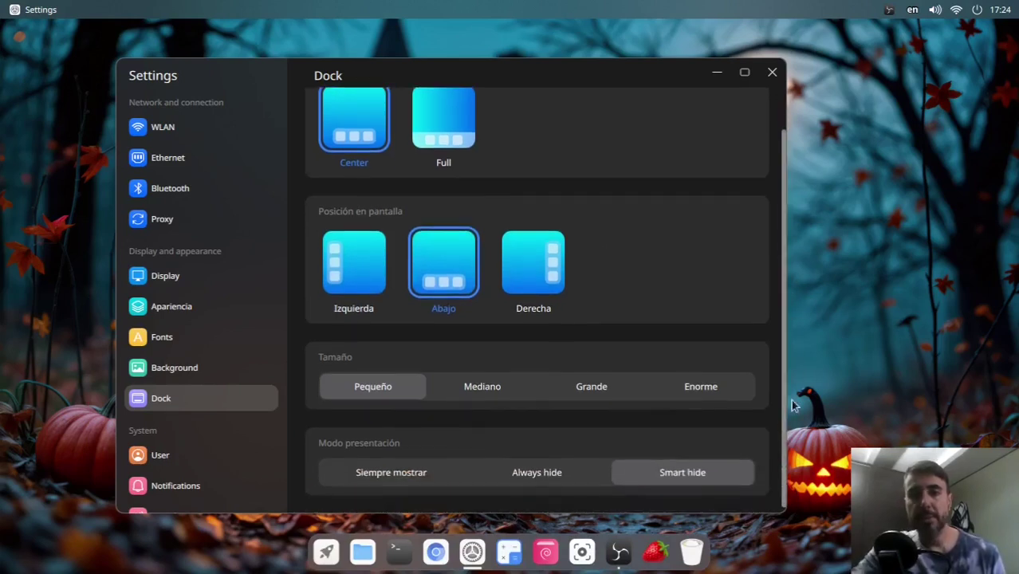
{"action": "left_click", "coordinate": [505, 390]}
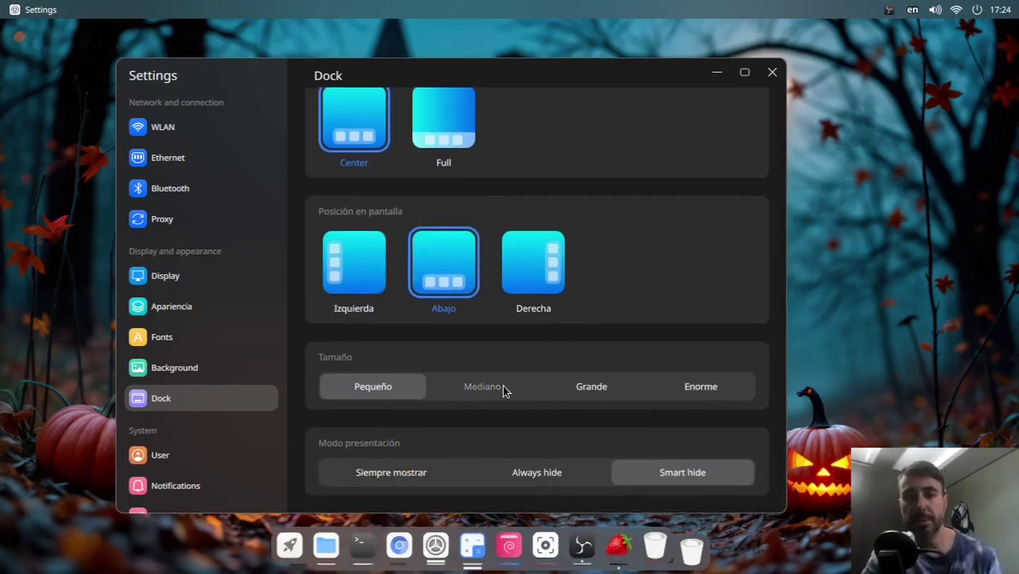
{"action": "left_click", "coordinate": [573, 390]}
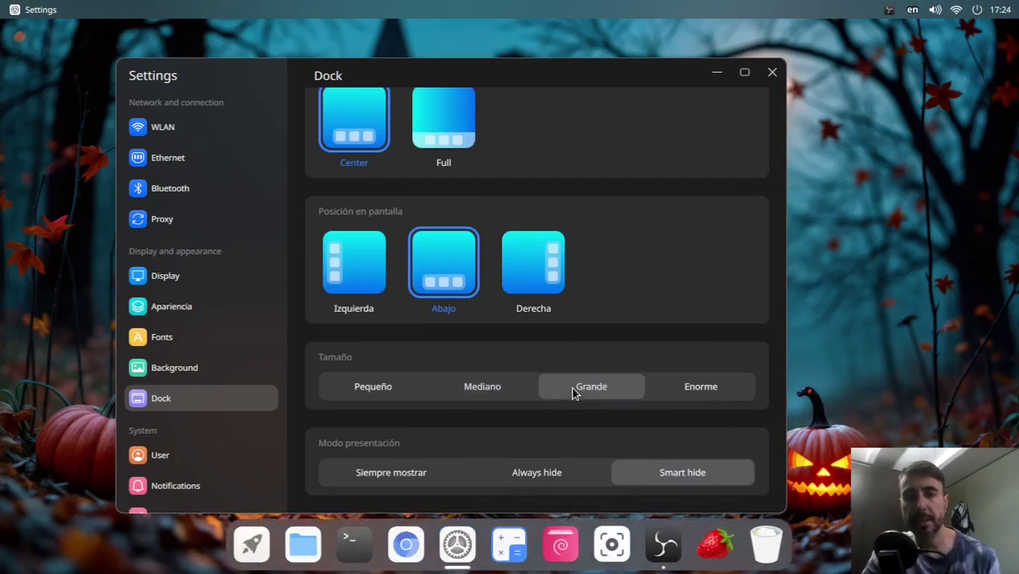
{"action": "left_click", "coordinate": [358, 387]}
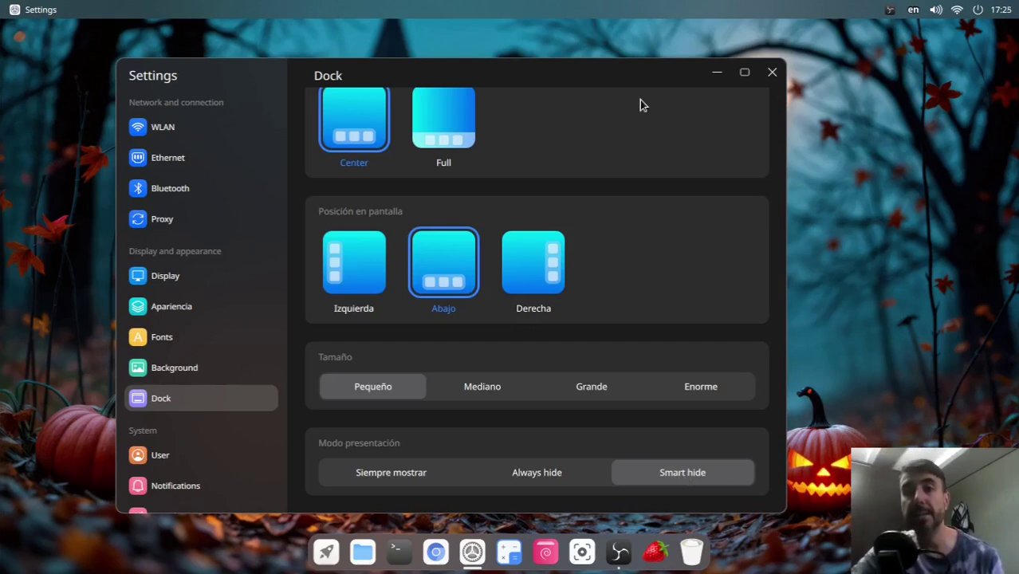
Step: Reposition the Settings window, open the File Manager and move its window over the dock and away again to test Smart hide
{"action": "left_click_drag", "start_coordinate": [649, 73], "coordinate": [668, 79]}
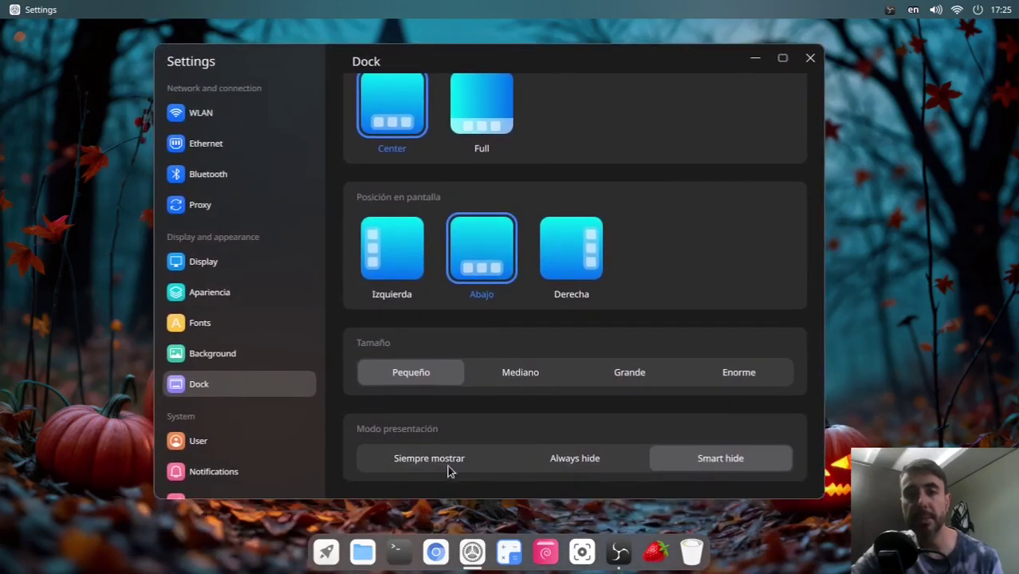
{"action": "left_click", "coordinate": [363, 552]}
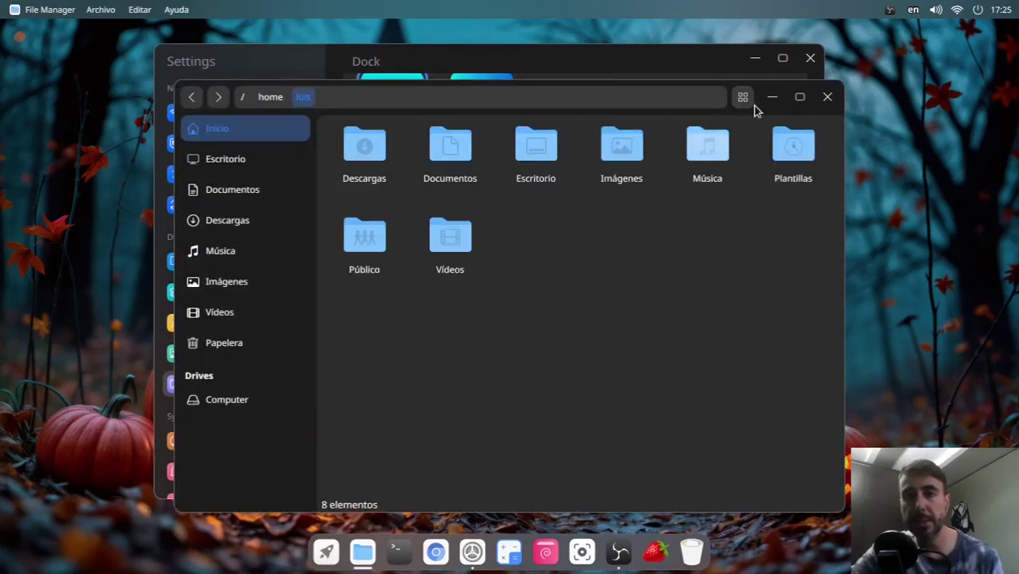
{"action": "left_click_drag", "start_coordinate": [757, 107], "coordinate": [750, 163]}
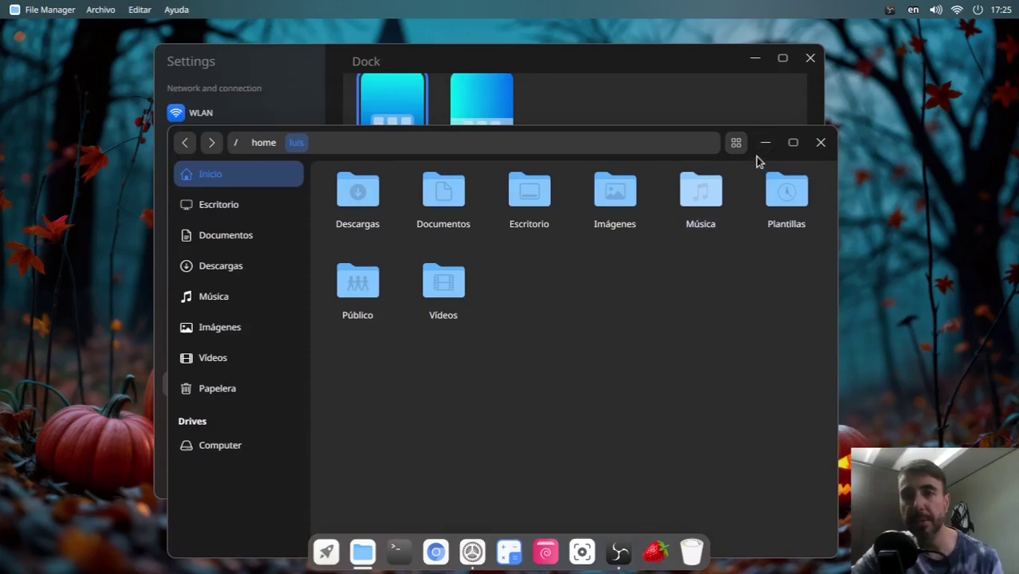
{"action": "left_click_drag", "start_coordinate": [758, 142], "coordinate": [768, 76]}
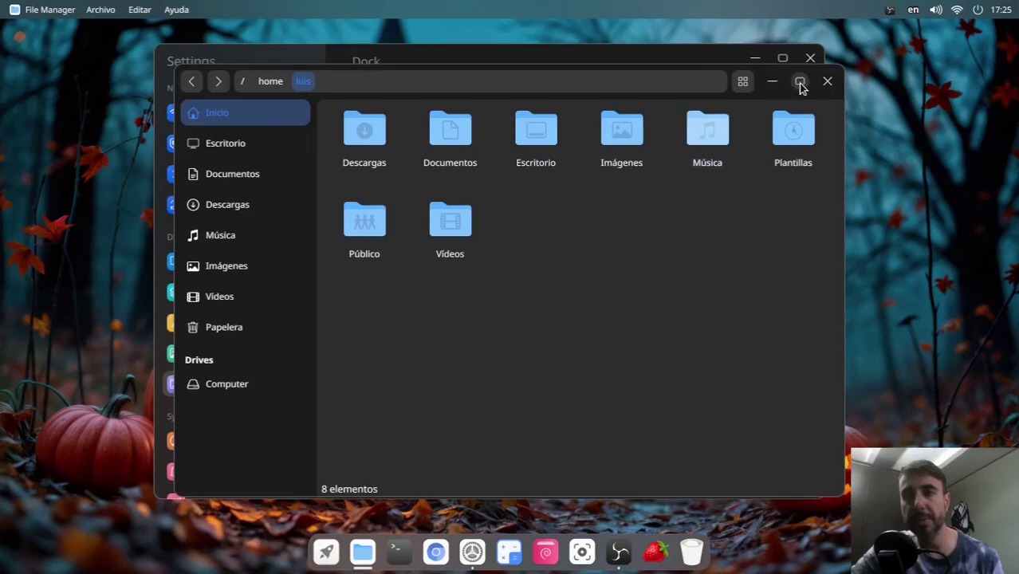
Step: Maximize the File Manager to check how the dock hides and reappears, restore the window and close it
{"action": "left_click", "coordinate": [800, 82]}
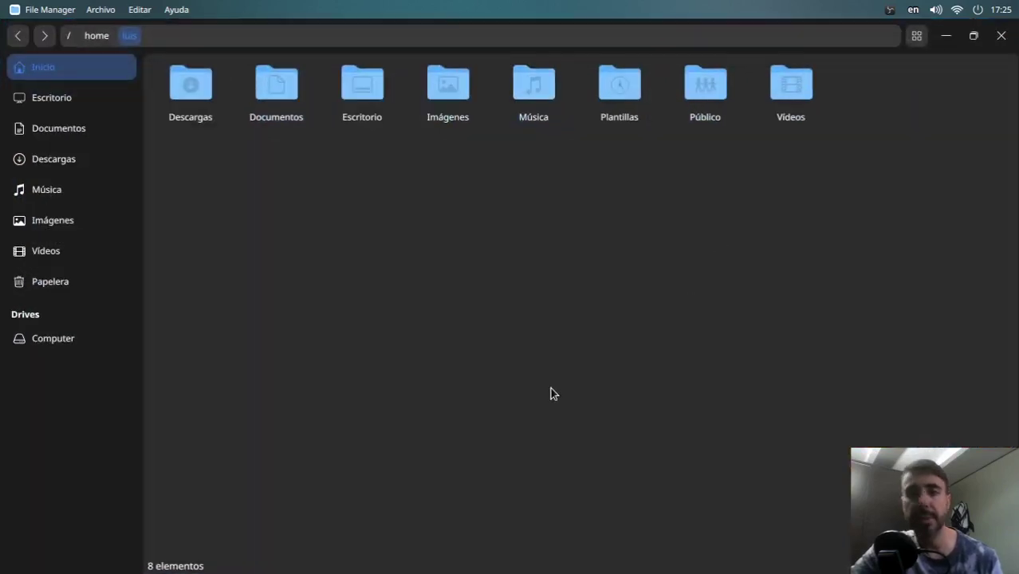
{"action": "mouse_move", "coordinate": [505, 571]}
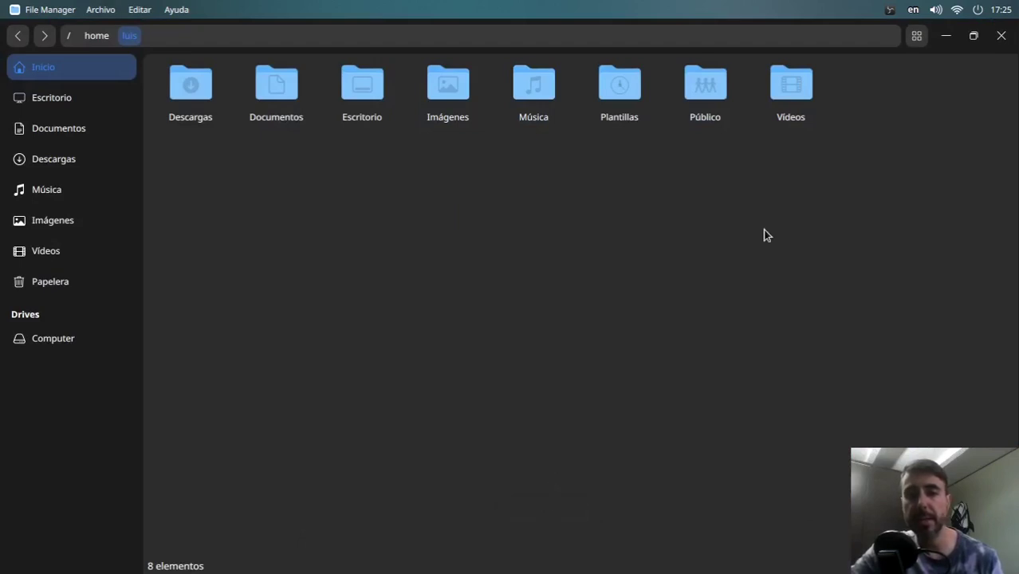
{"action": "left_click", "coordinate": [973, 35]}
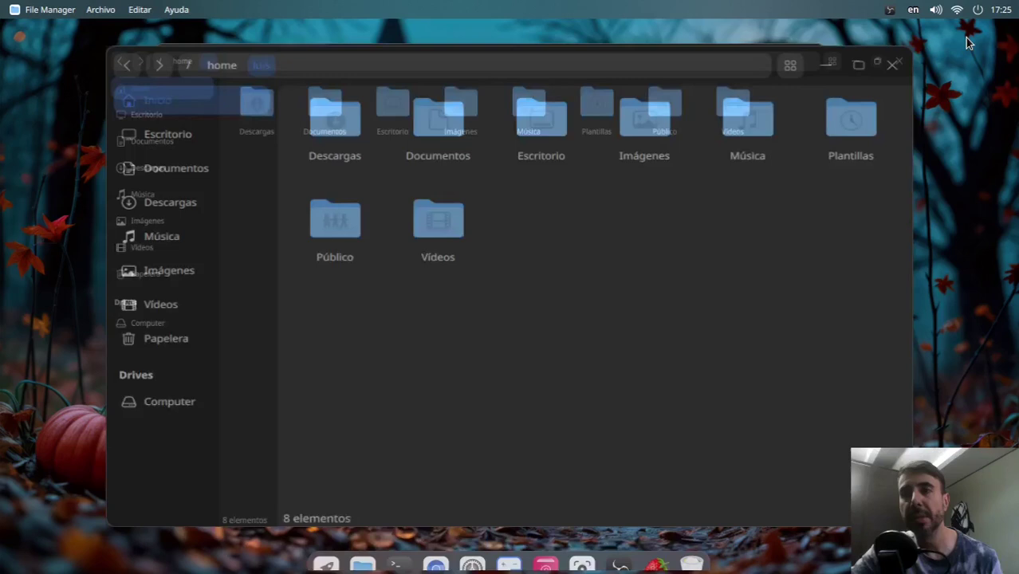
{"action": "left_click_drag", "start_coordinate": [773, 100], "coordinate": [745, 94]}
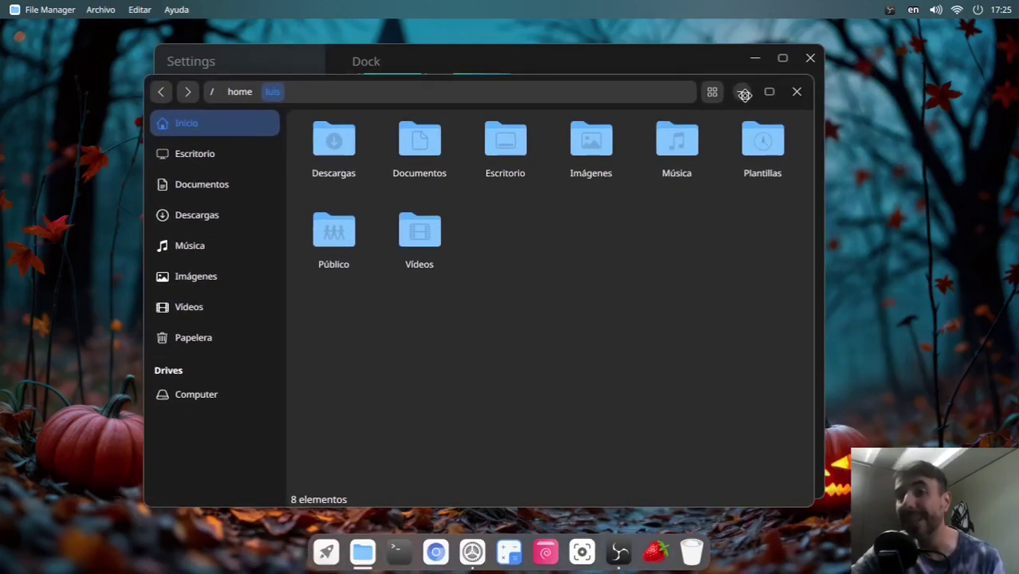
{"action": "left_click", "coordinate": [799, 93]}
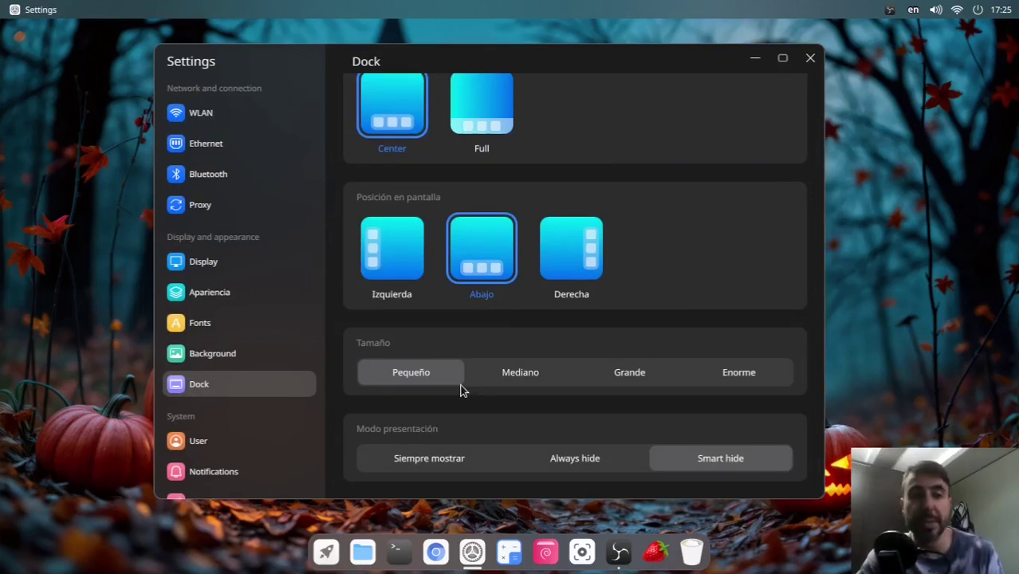
Step: View the current user's account details, the Notifications settings and the Sound settings
{"action": "left_click", "coordinate": [205, 445]}
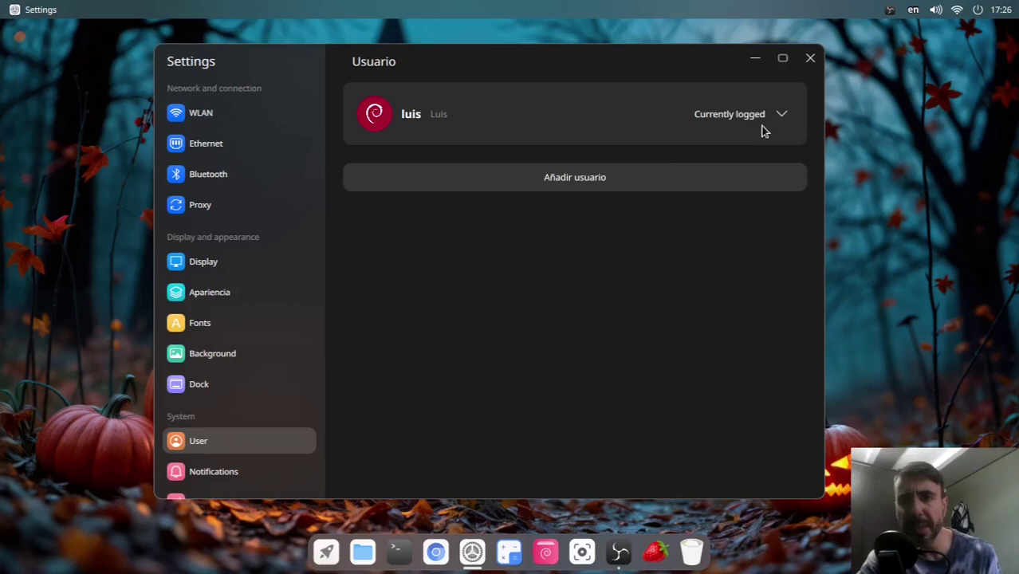
{"action": "left_click", "coordinate": [783, 113]}
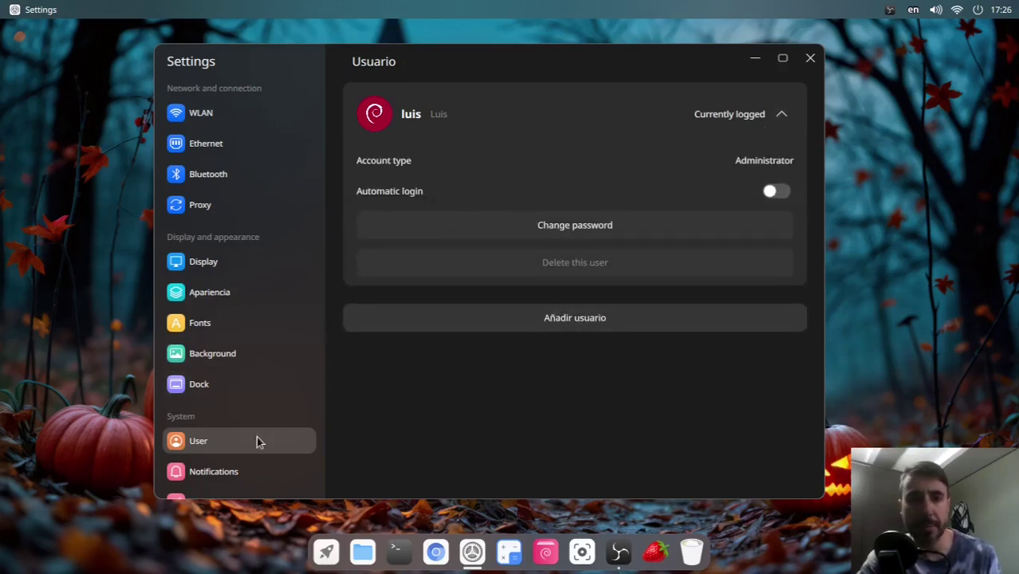
{"action": "left_click", "coordinate": [239, 471]}
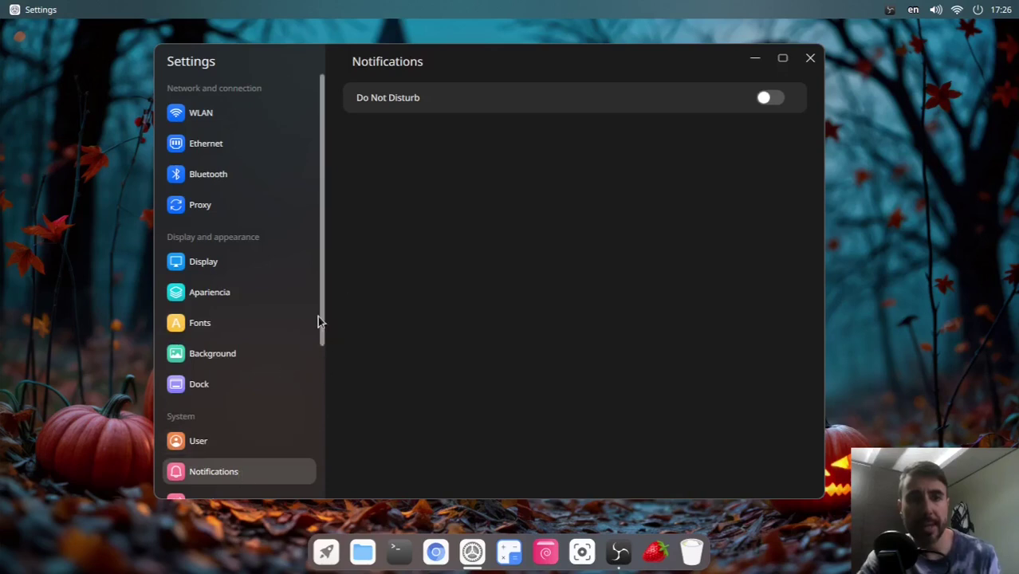
{"action": "left_click_drag", "start_coordinate": [323, 307], "coordinate": [312, 486]}
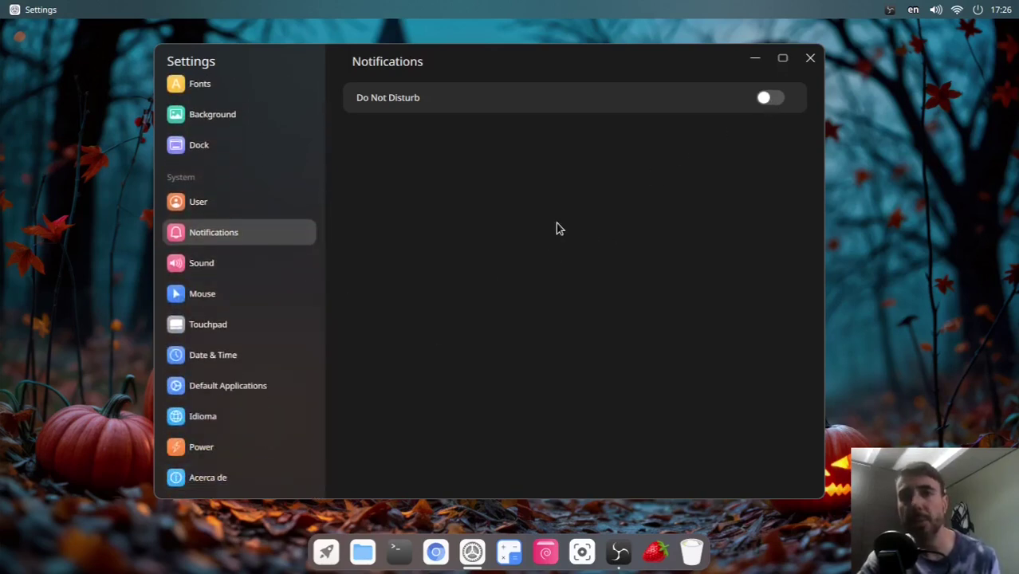
{"action": "left_click", "coordinate": [259, 272]}
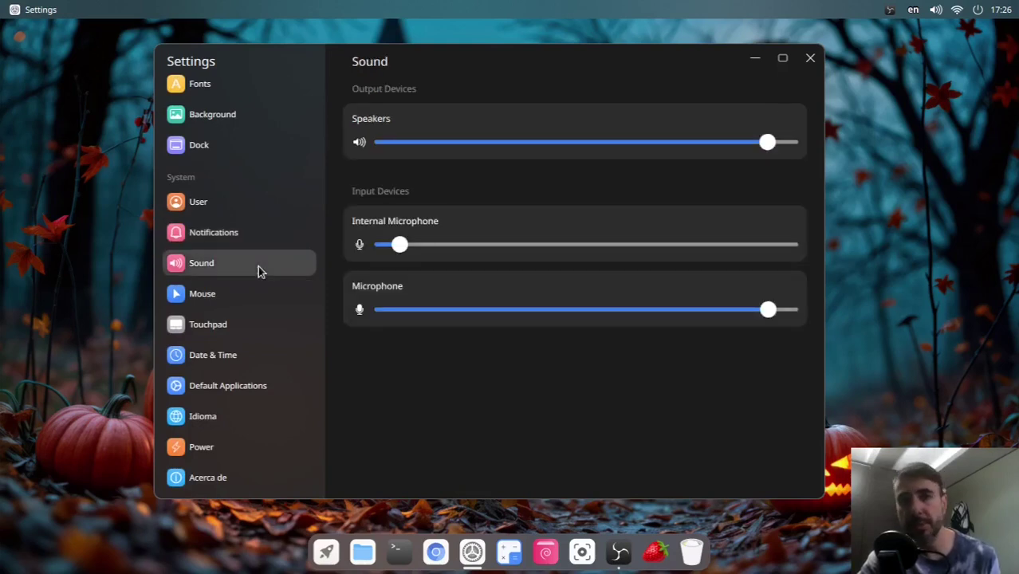
Step: Compare the Cutefish-Dark and Cutefish-Light cursor themes in the Mouse settings and set the theme to Cutefish-Dark
{"action": "left_click", "coordinate": [246, 293]}
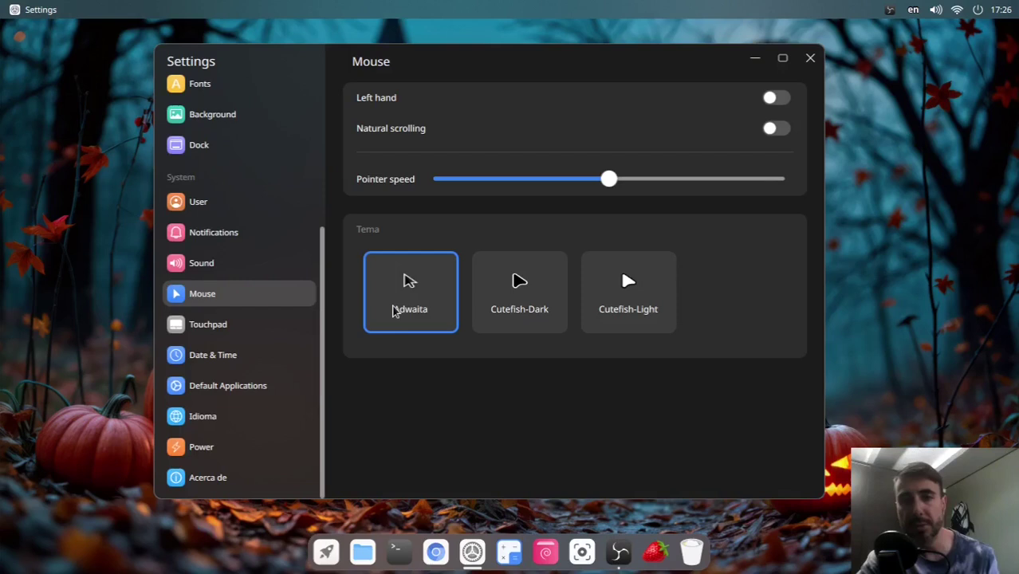
{"action": "left_click", "coordinate": [562, 288]}
{"action": "left_click", "coordinate": [624, 275]}
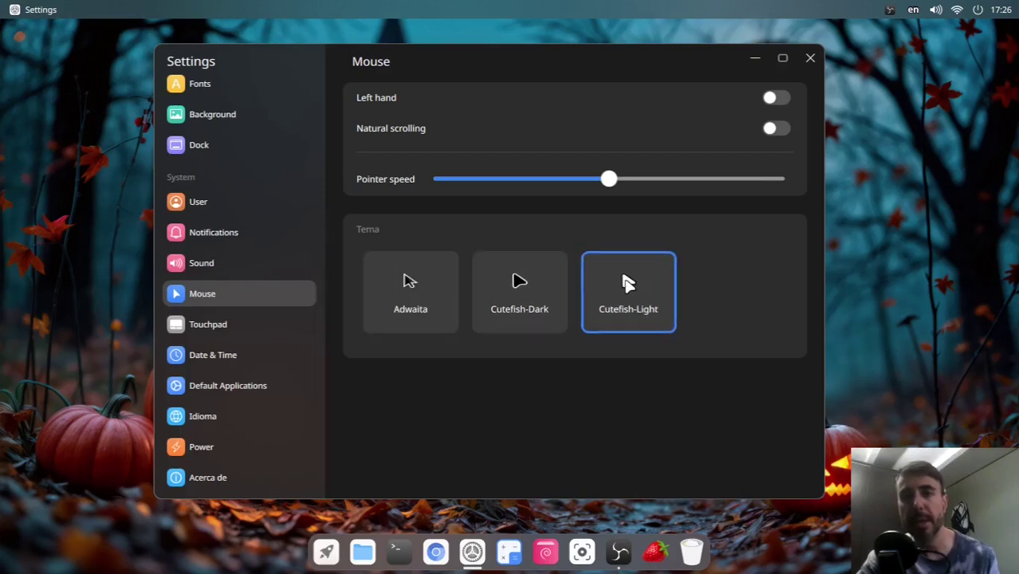
{"action": "left_click", "coordinate": [505, 298]}
Step: View the Touchpad settings and the Date & Time settings
{"action": "left_click", "coordinate": [244, 331]}
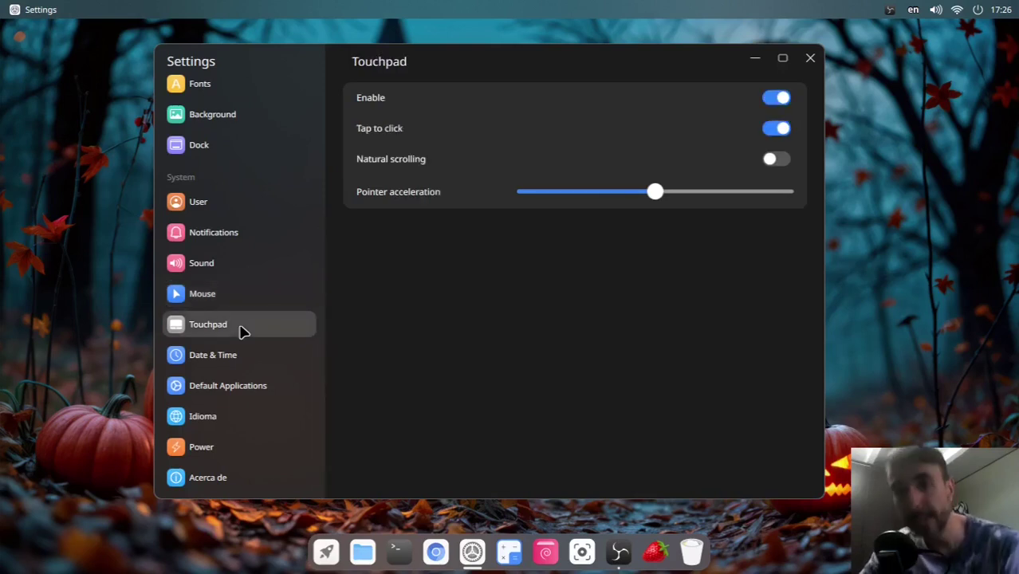
{"action": "left_click", "coordinate": [247, 361]}
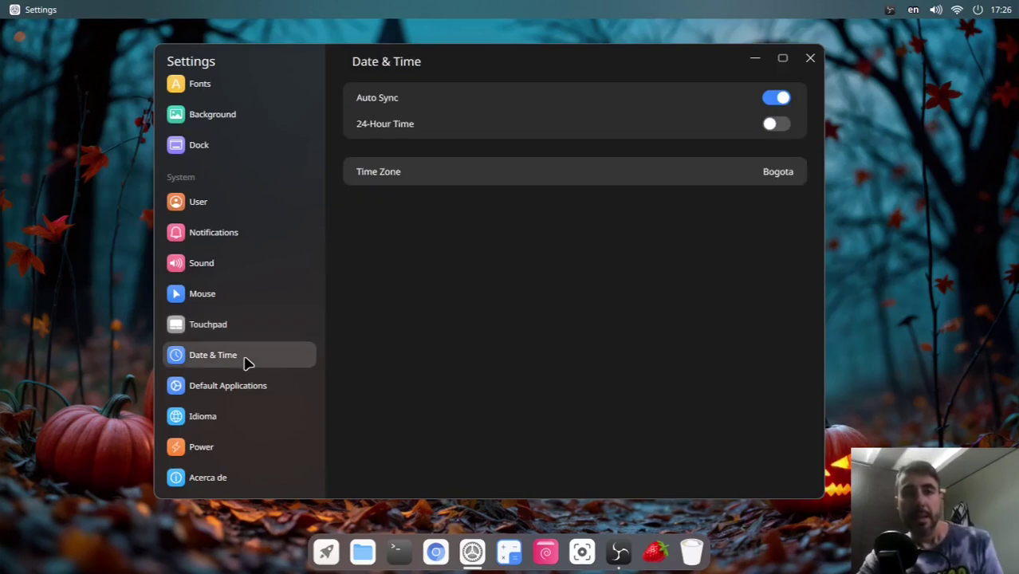
Step: Set Chromium Web Browser as the default web browser and File Manager as the default file manager
{"action": "left_click", "coordinate": [238, 385]}
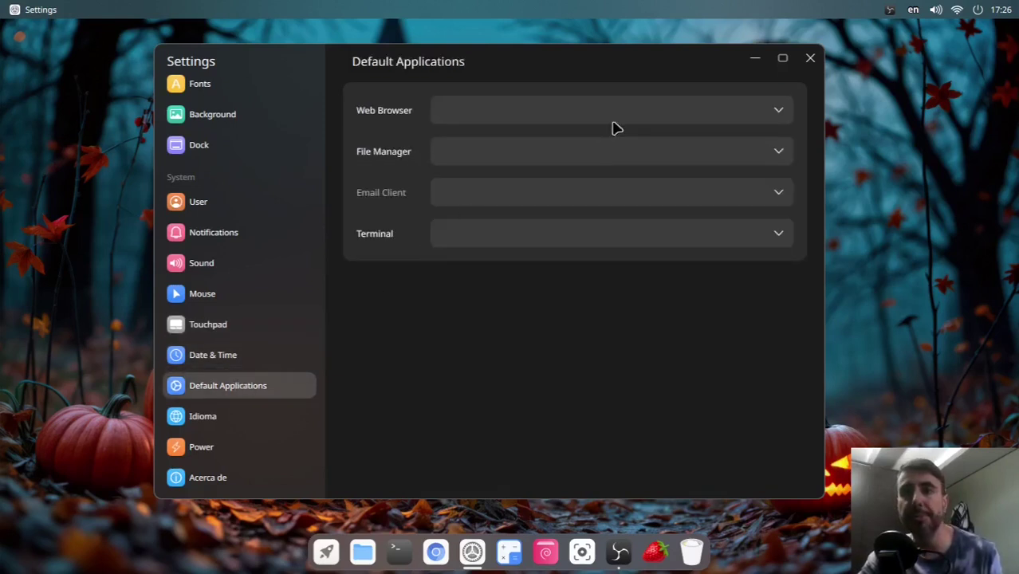
{"action": "left_click", "coordinate": [757, 111]}
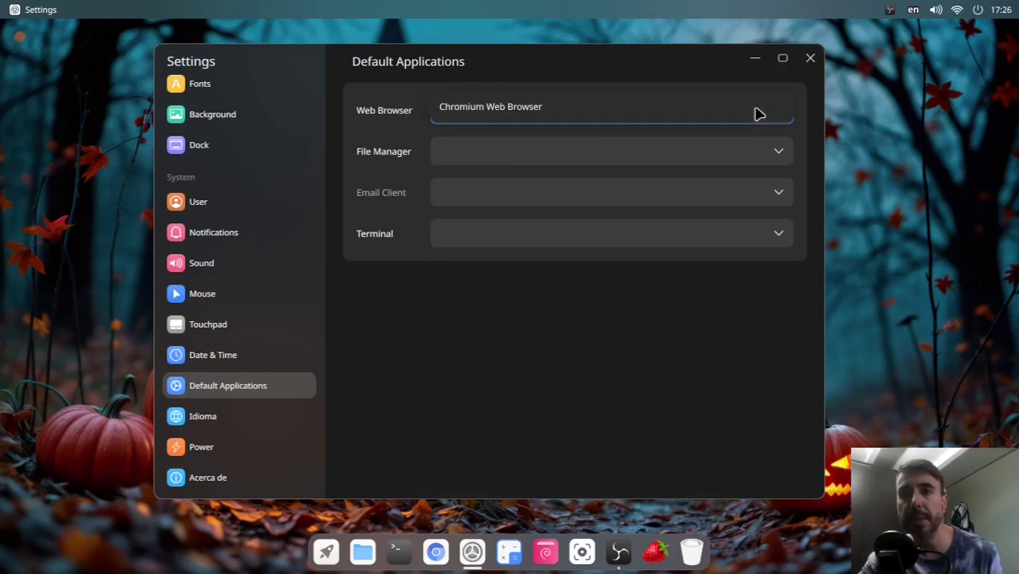
{"action": "left_click", "coordinate": [673, 107]}
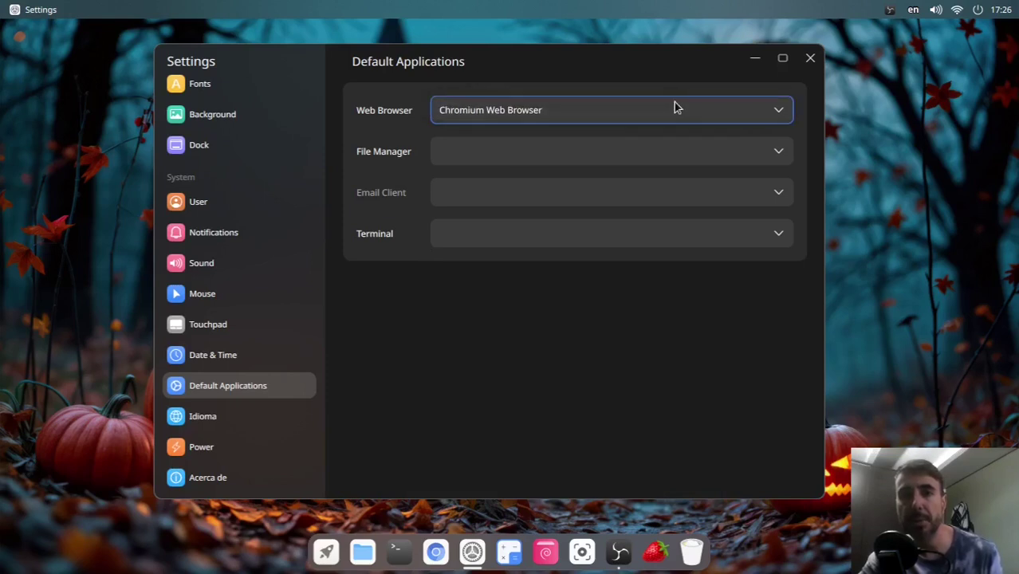
{"action": "left_click", "coordinate": [767, 158]}
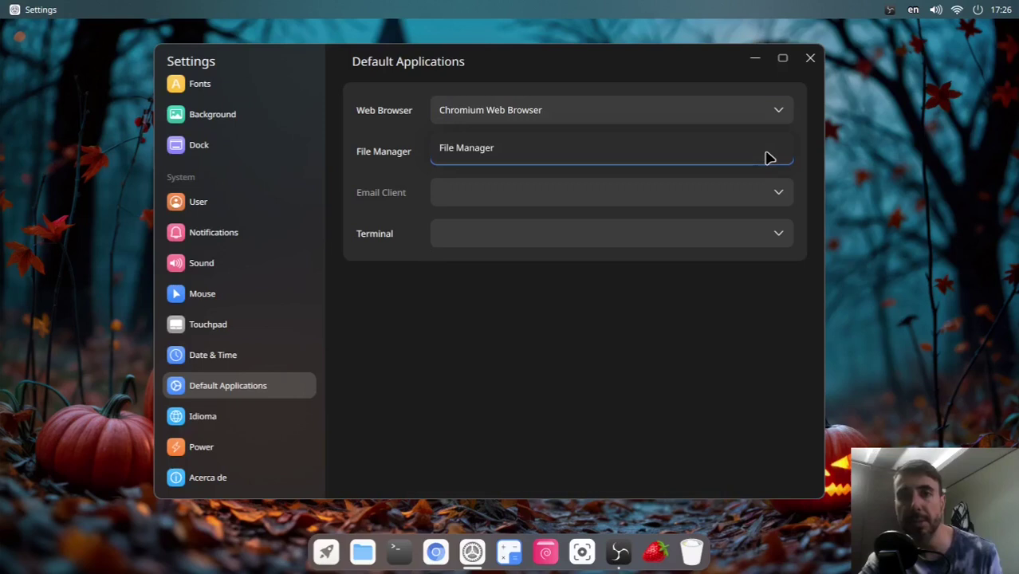
{"action": "left_click", "coordinate": [768, 157]}
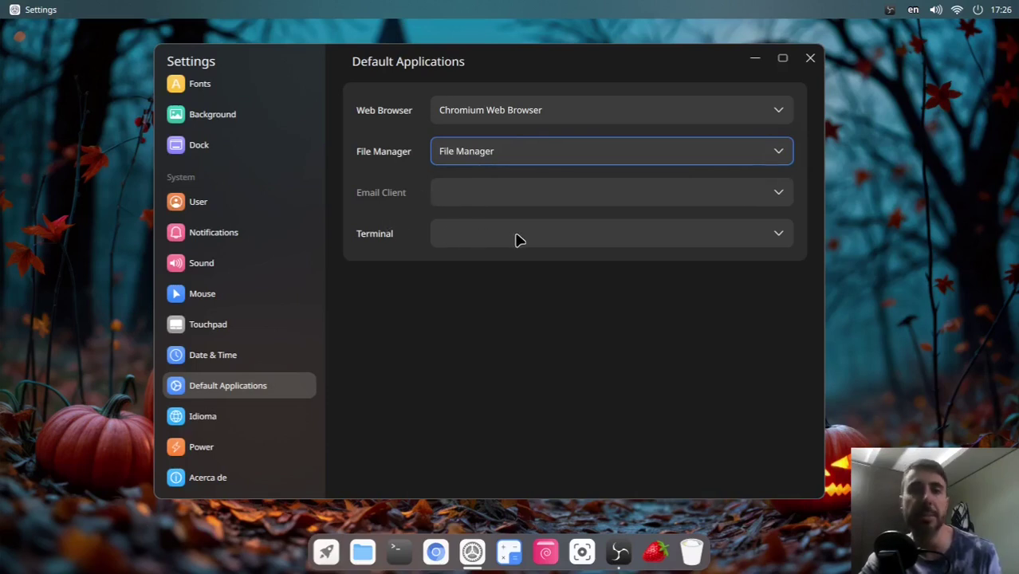
Step: View the Idioma language list, and set the power mode to Rendimiento in the Power settings
{"action": "left_click", "coordinate": [224, 419]}
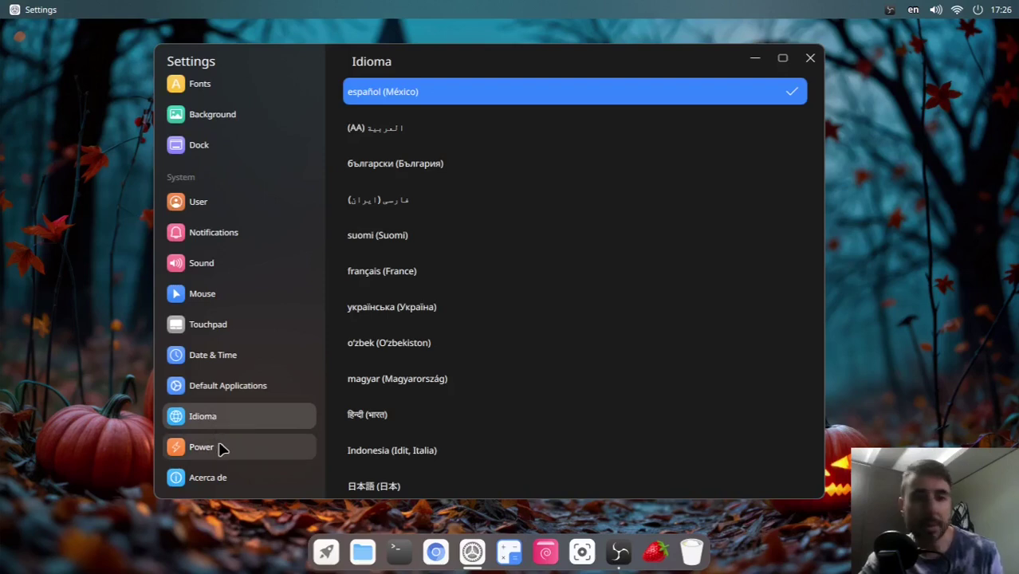
{"action": "left_click", "coordinate": [223, 448]}
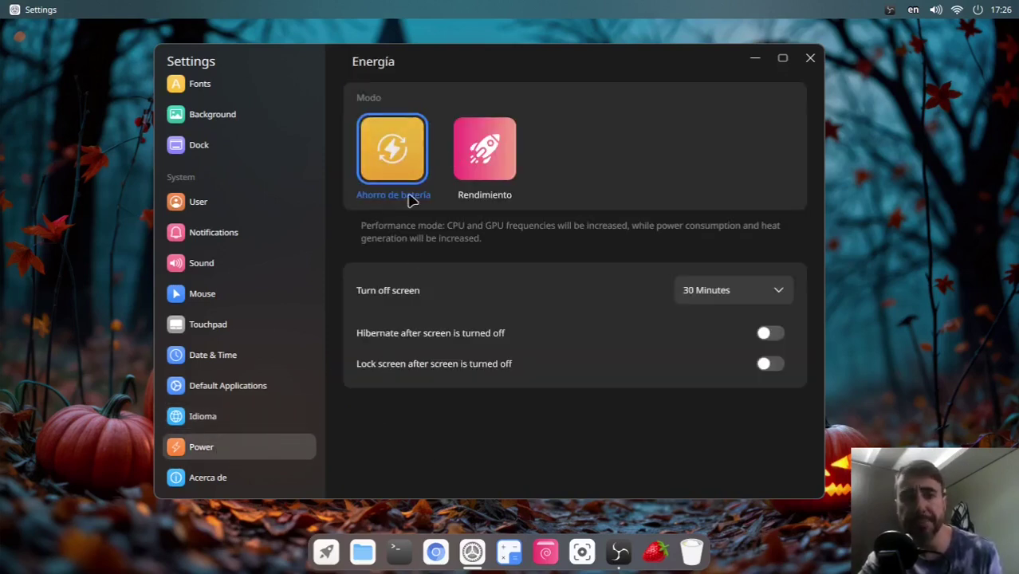
{"action": "left_click", "coordinate": [498, 149]}
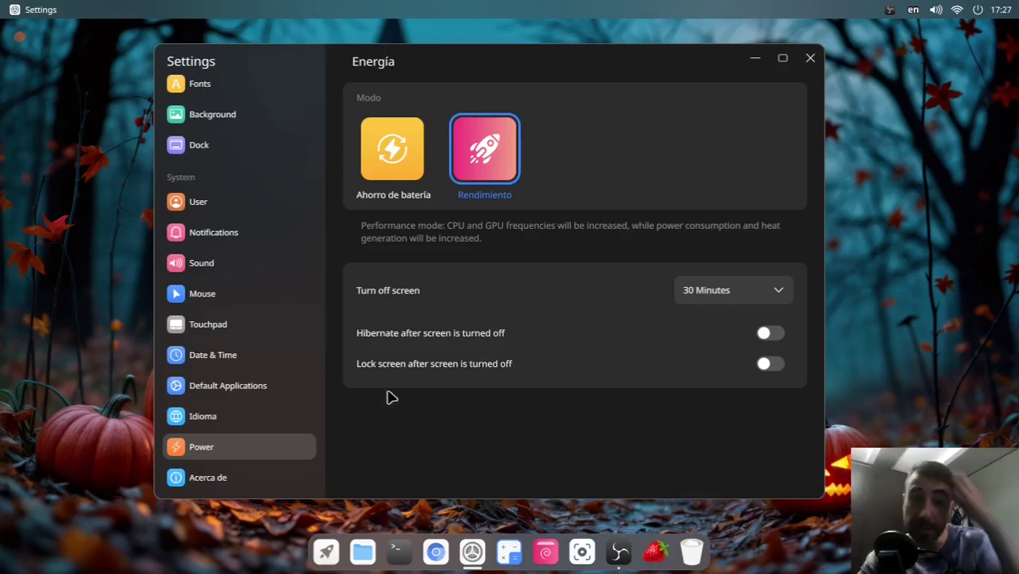
Step: View the system information on the Acerca de page and close the Settings window
{"action": "left_click", "coordinate": [229, 486]}
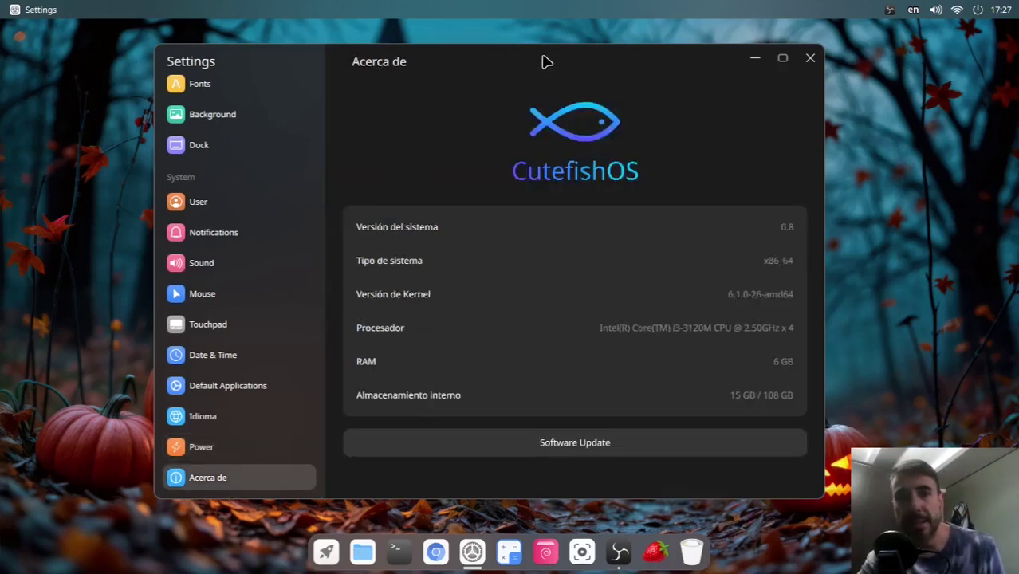
{"action": "left_click_drag", "start_coordinate": [546, 56], "coordinate": [508, 51]}
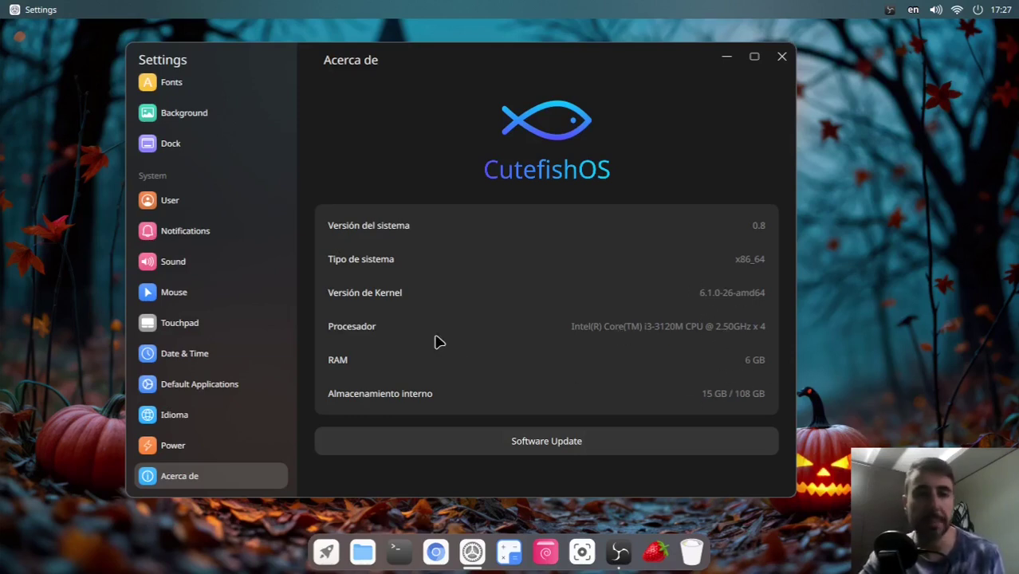
{"action": "left_click", "coordinate": [782, 57]}
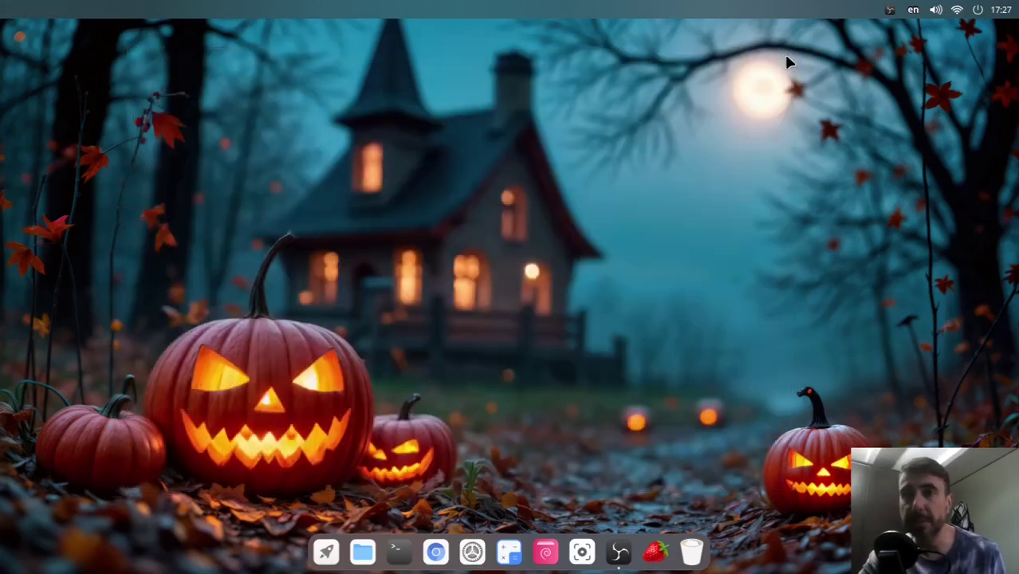
Step: View the installed applications in the launcher and return to the desktop
{"action": "left_click", "coordinate": [327, 552]}
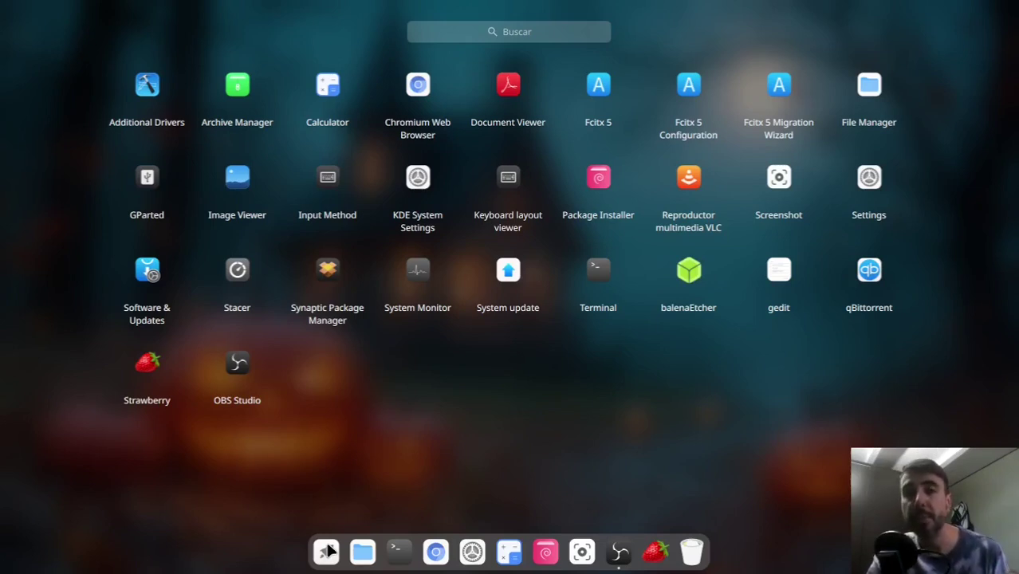
{"action": "left_click", "coordinate": [486, 400]}
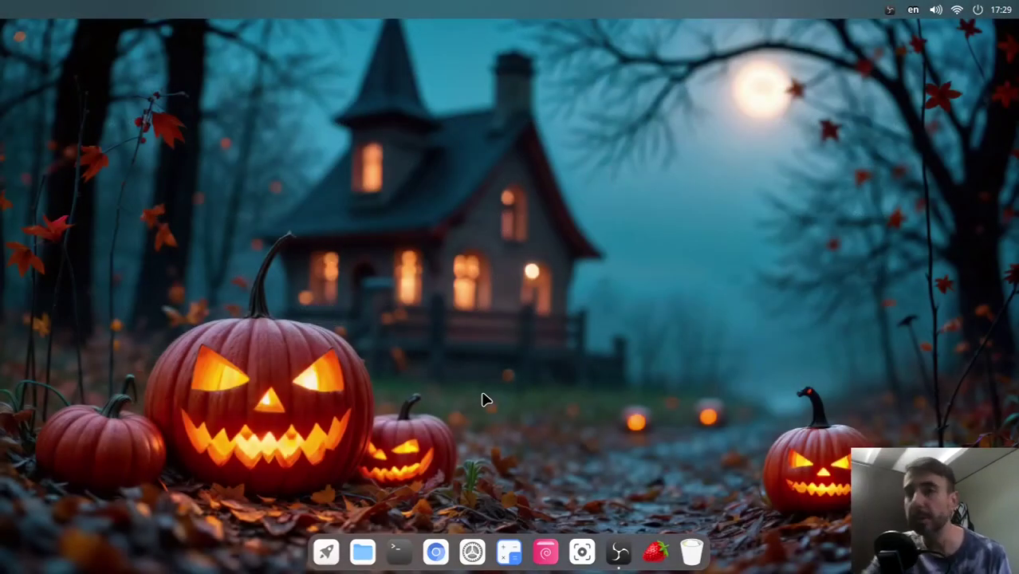